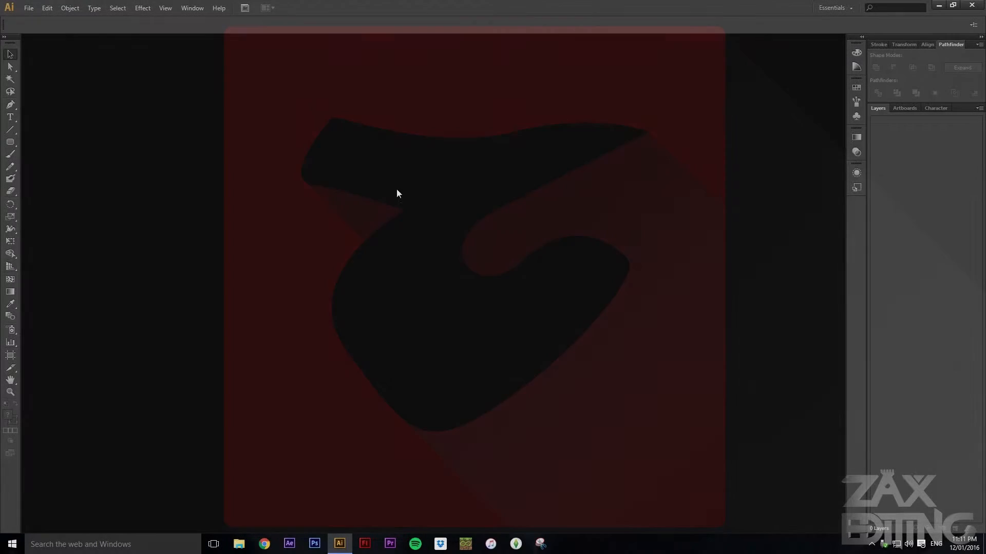
Create a new document named Icon Shadow with a width and height of 800 px
left_click(29, 8)
left_click(30, 19)
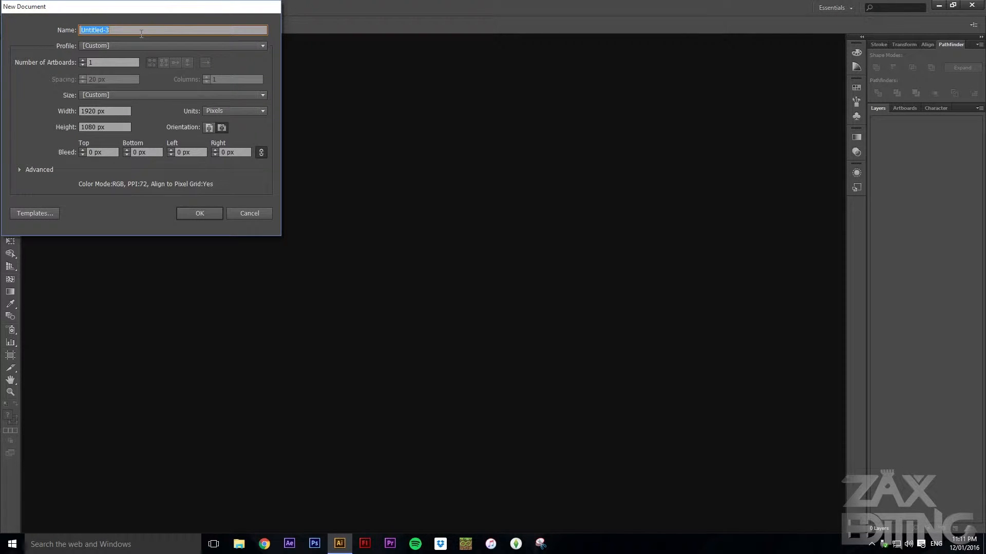
type("Icon Shadow")
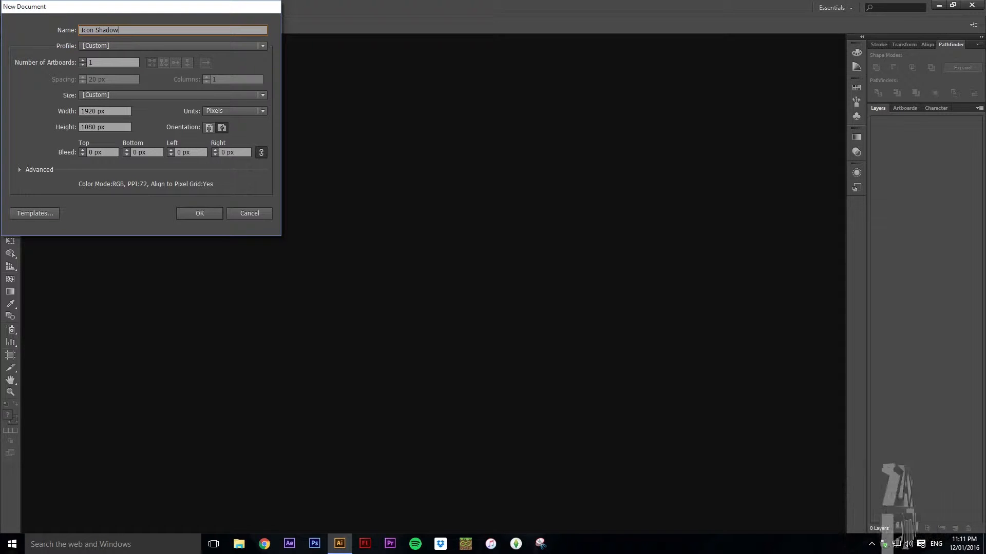
left_click(118, 111)
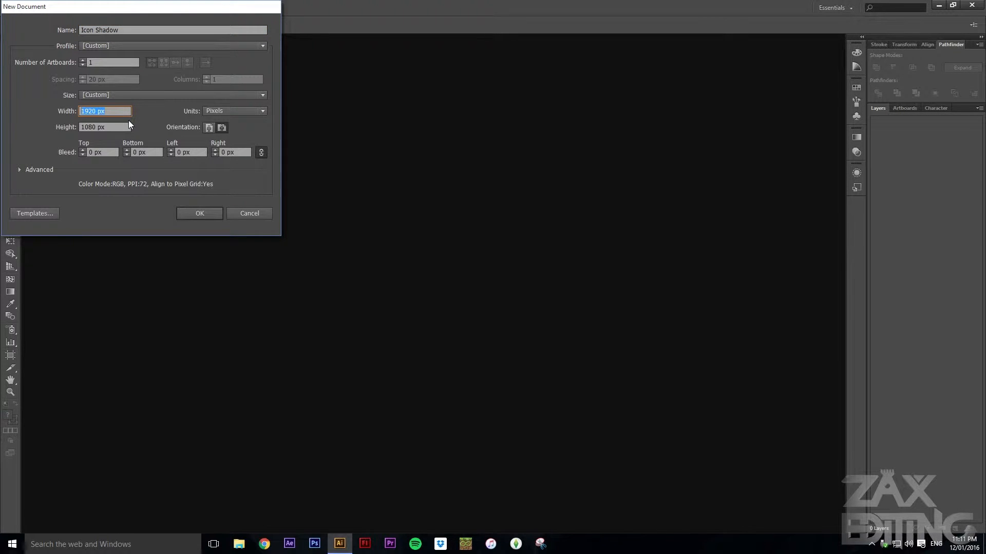
type("800")
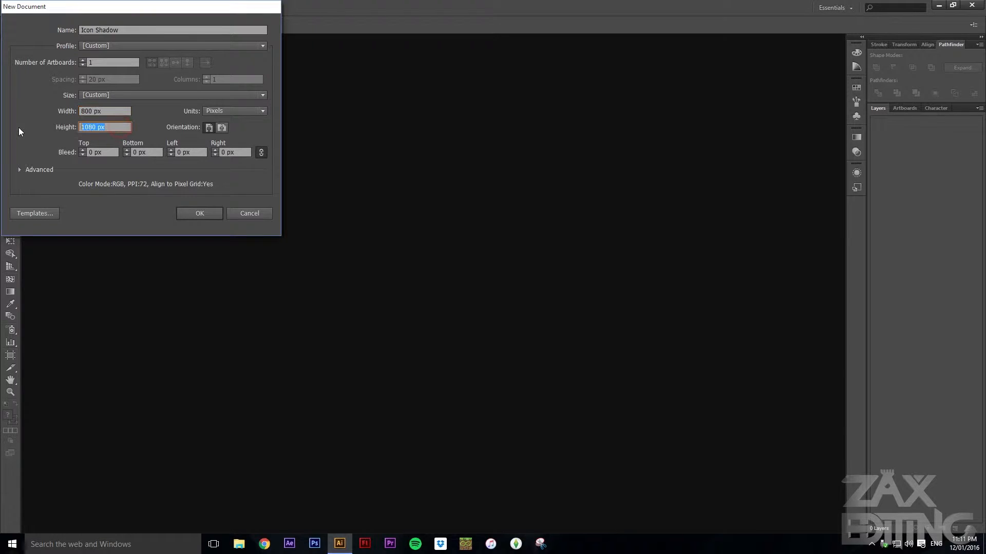
type("800")
left_click(208, 215)
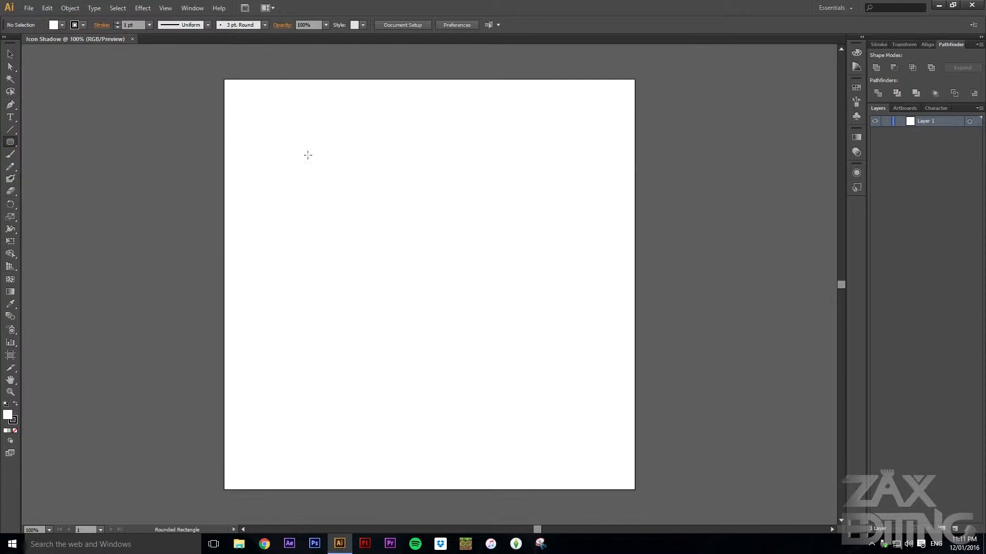
Draw a rounded rectangle about 400 px square on the artboard, filling it red with no stroke
left_click_drag(12, 143, 45, 152)
left_click_drag(262, 119, 596, 453)
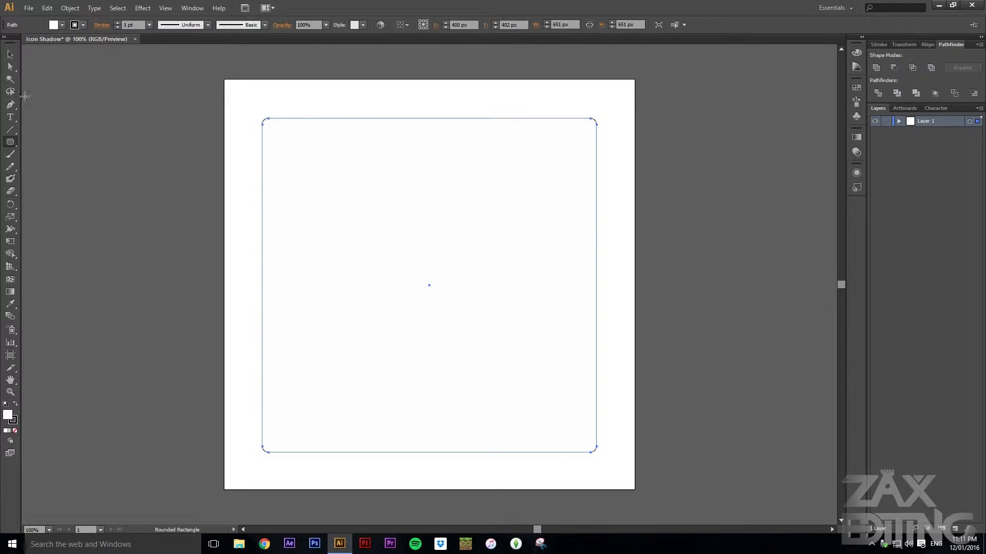
left_click(54, 27)
left_click(38, 45)
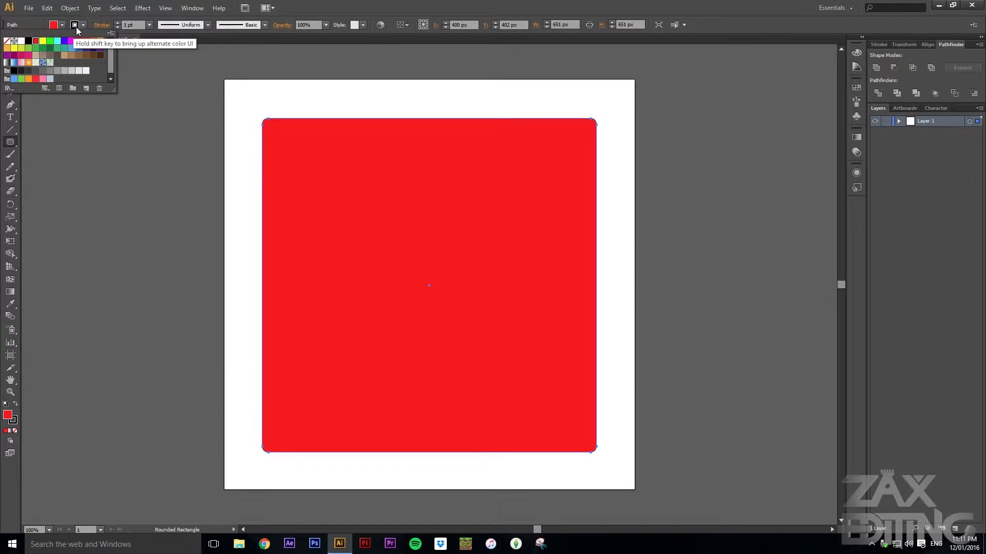
left_click(84, 24)
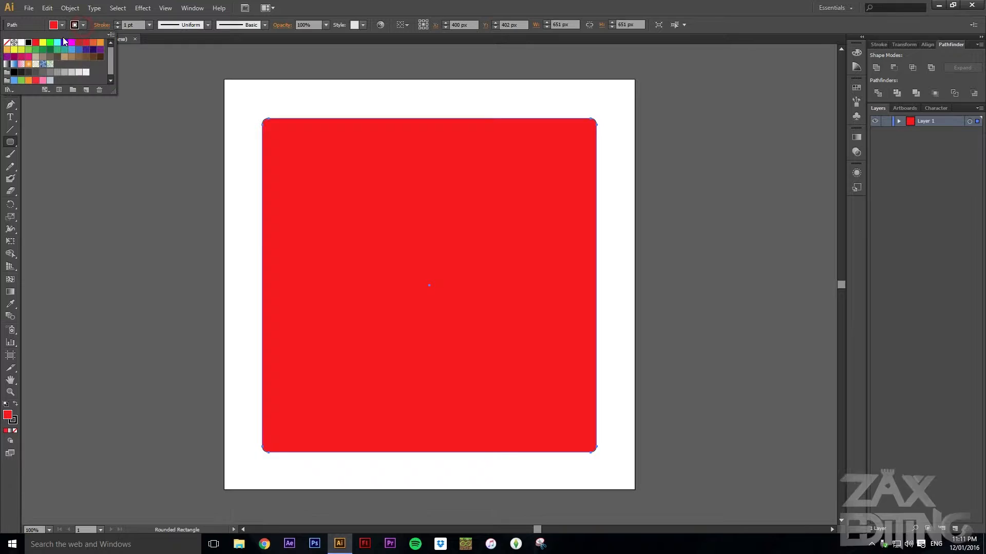
left_click(7, 42)
left_click(405, 10)
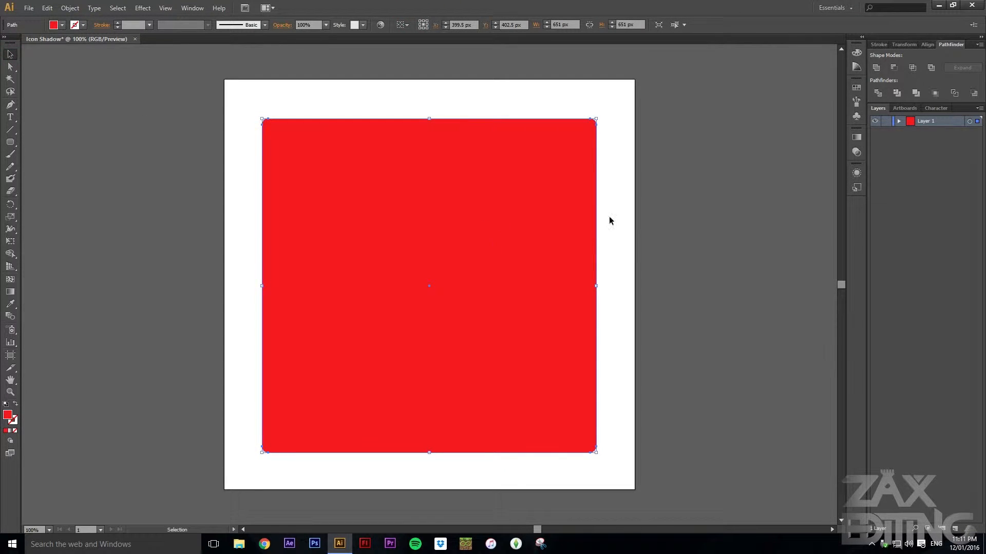
Draw a closed curvy swoosh shape with the Pen tool inside the red square
scroll(640, 234, "up", 1)
scroll(430, 229, "down", 1)
left_click(11, 106)
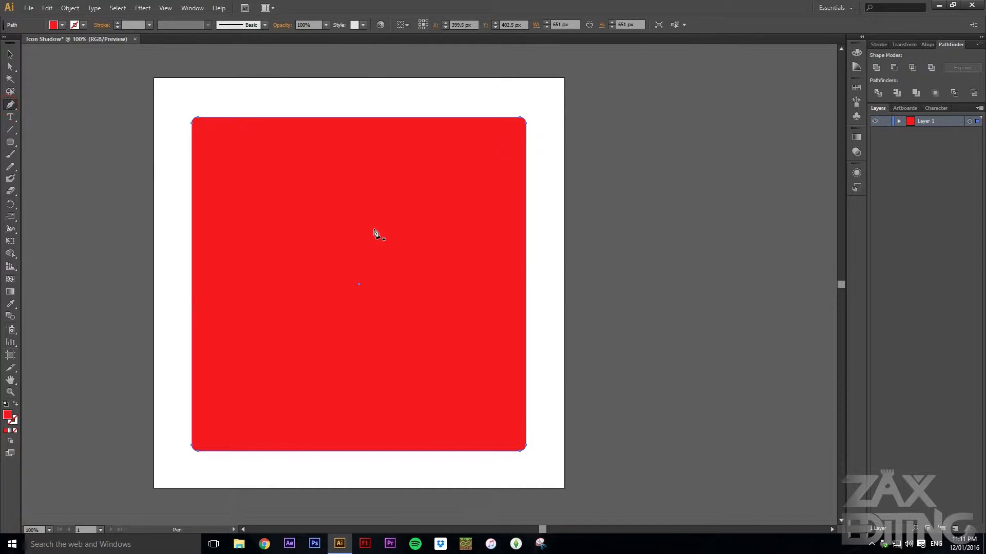
left_click(289, 206)
left_click_drag(264, 269, 324, 299)
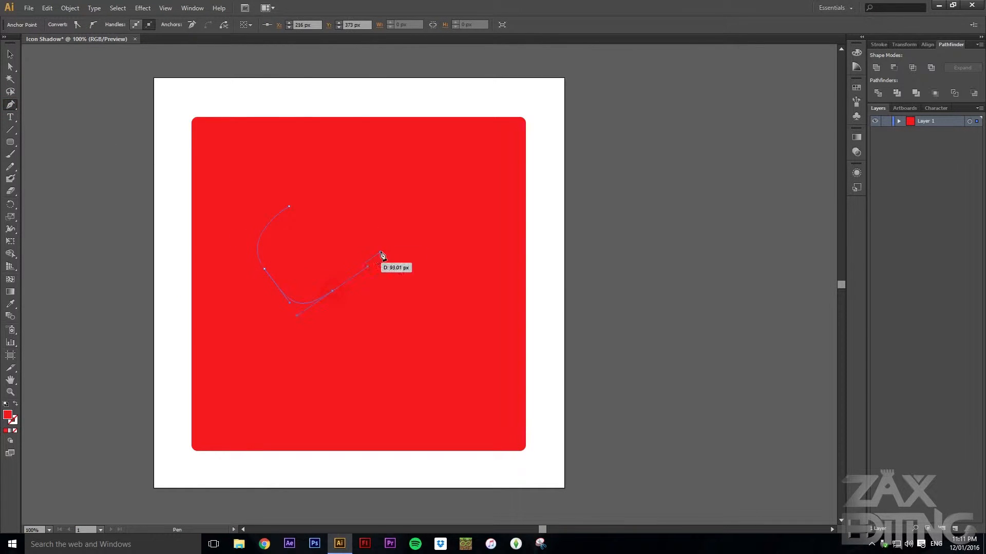
left_click_drag(330, 207, 301, 182)
left_click(397, 172)
left_click(257, 166)
key("v")
left_click(354, 239)
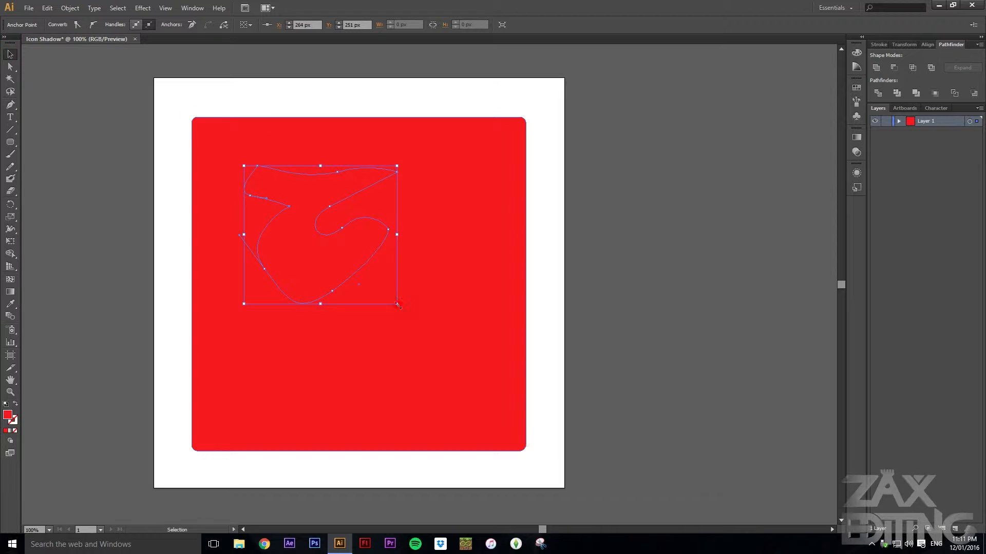
Enlarge the swoosh to about 451 × 408 px, center it, and fill it black
left_click_drag(397, 304, 476, 375)
left_click_drag(433, 290, 434, 302)
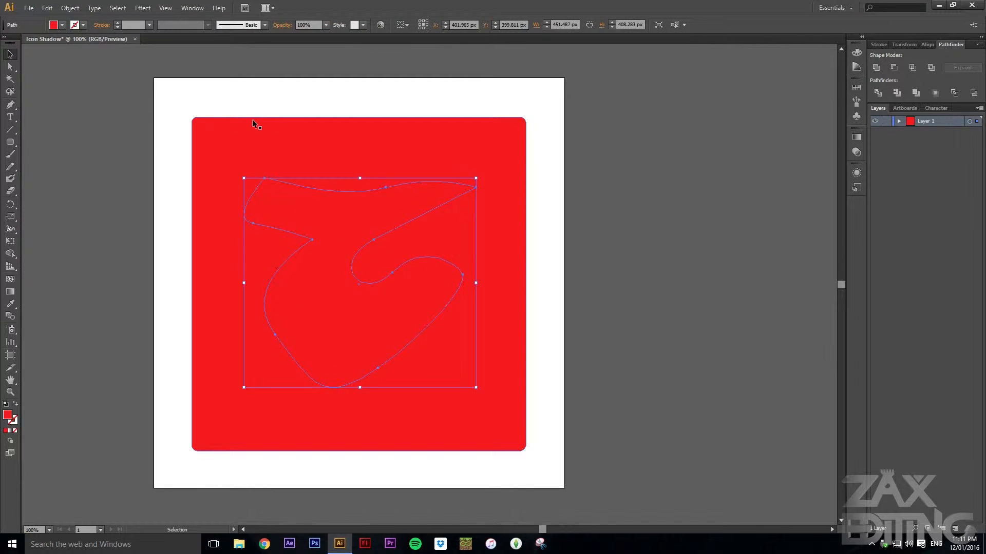
left_click(52, 26)
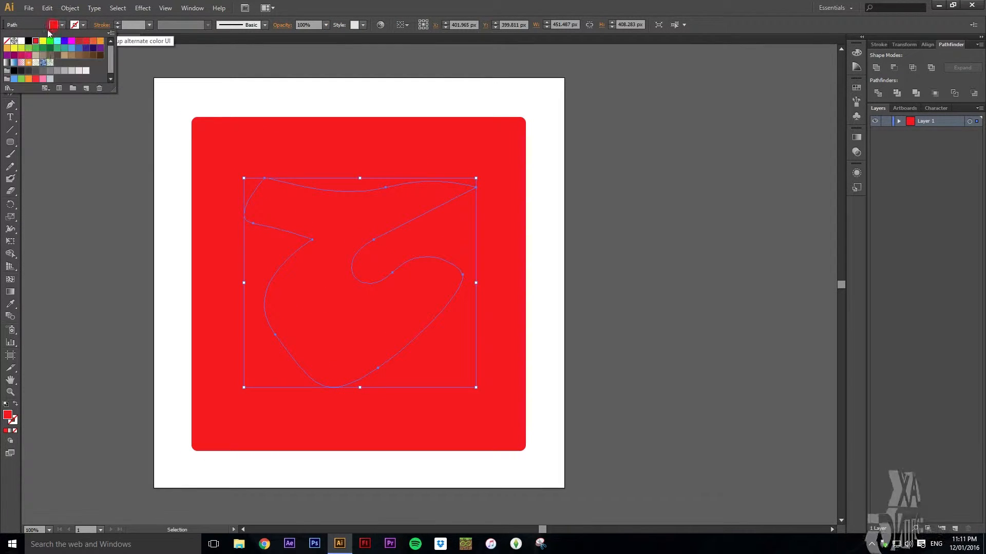
left_click(29, 41)
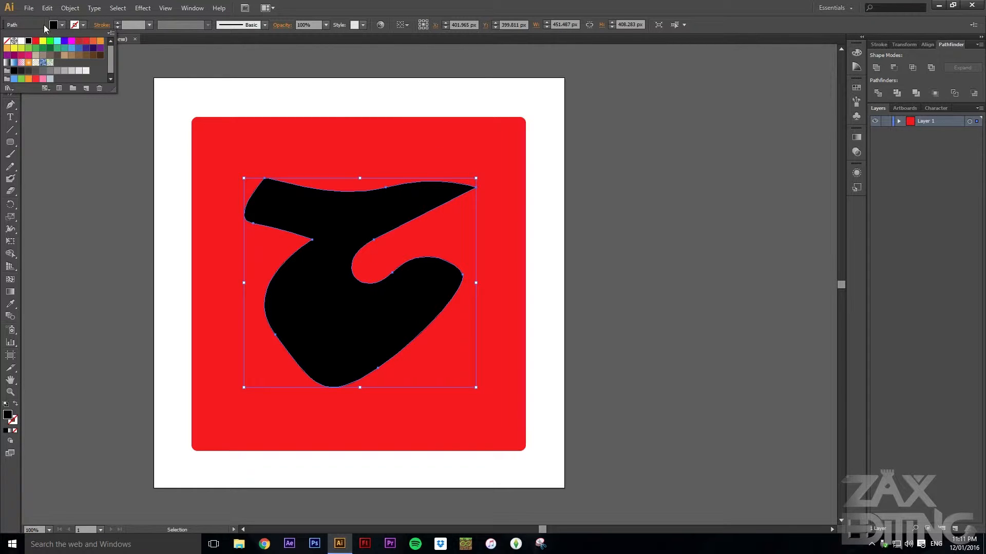
left_click(40, 24)
left_click(466, 104)
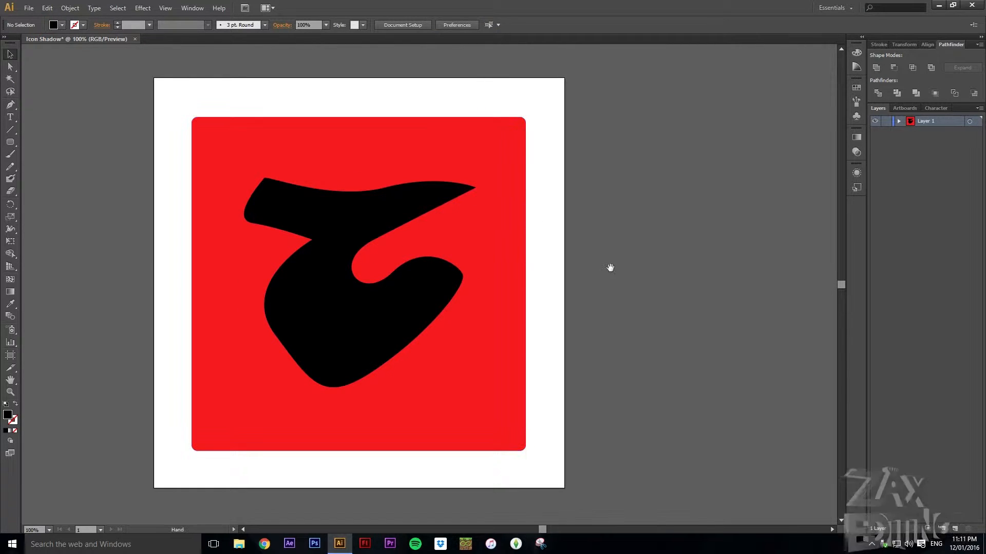
Duplicate the black swoosh diagonally to the lower right, outside the artboard
left_click_drag(609, 267, 596, 216)
scroll(589, 219, "down", 1)
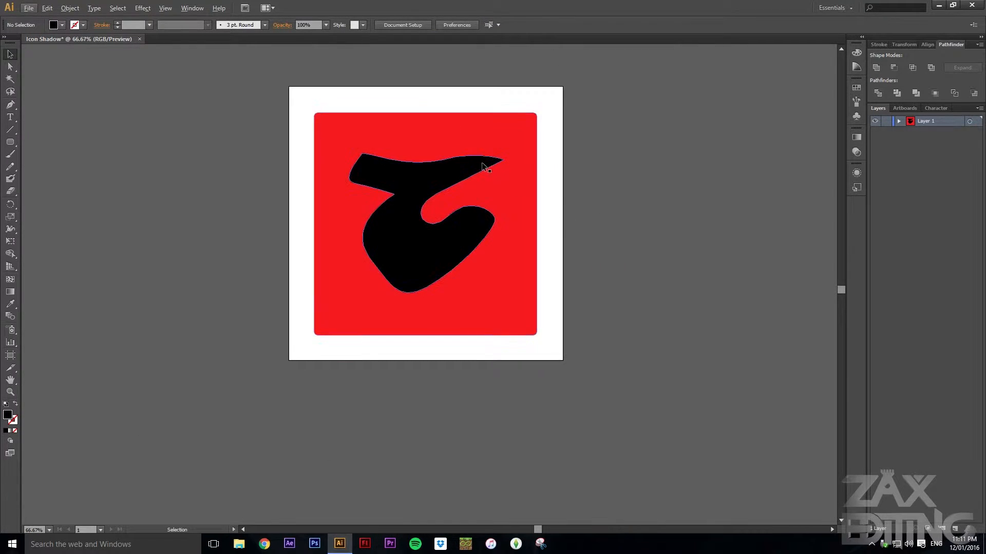
left_click(483, 166)
left_click_drag(469, 170, 756, 375)
left_click_drag(697, 287, 711, 202)
left_click_drag(742, 172, 700, 430)
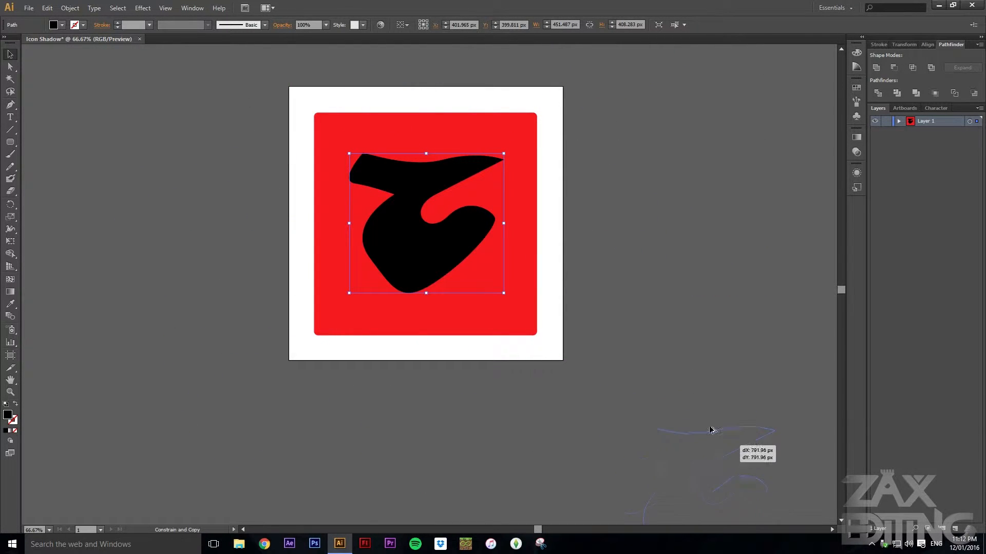
left_click_drag(674, 392, 675, 392)
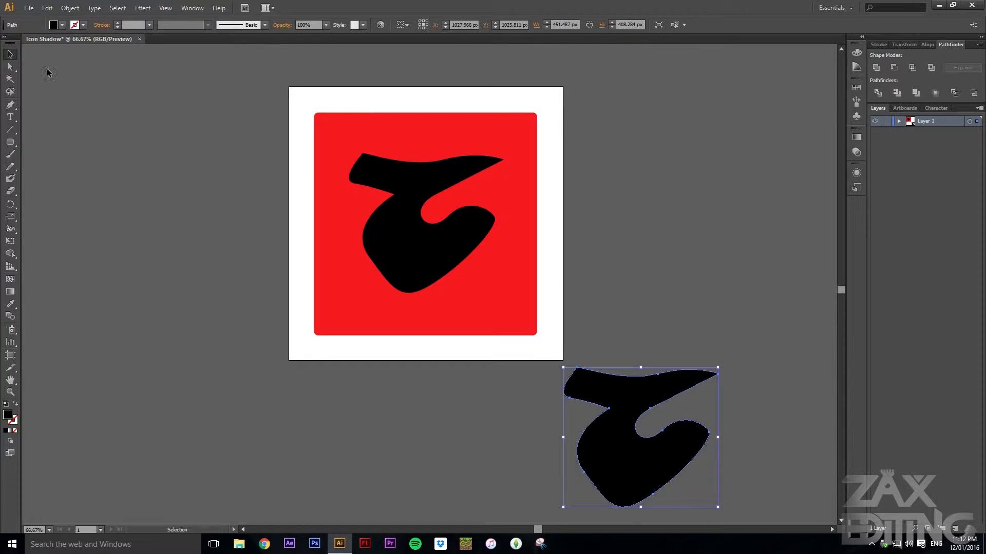
Select the swoosh and its copy together and make a blend between them
left_click(619, 176)
left_click_drag(649, 284, 587, 250)
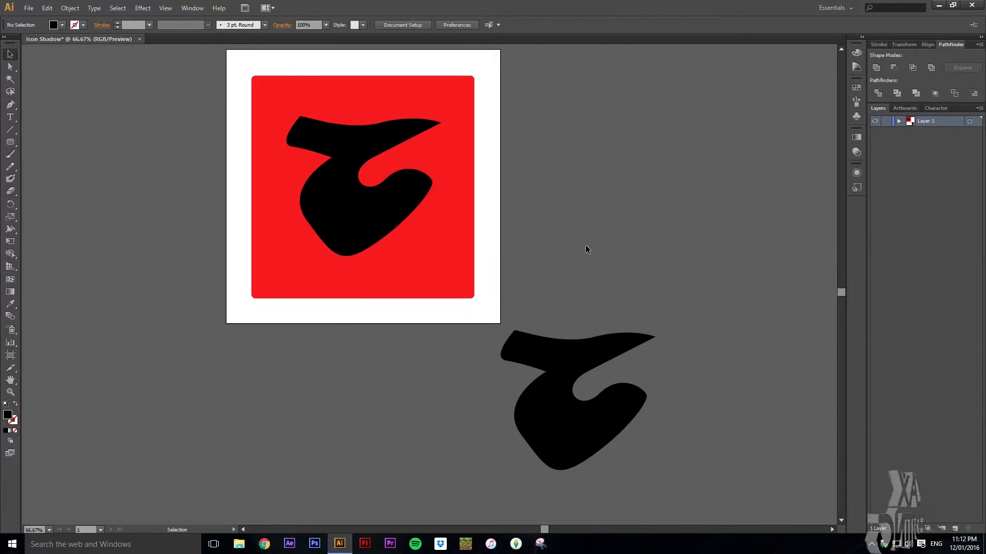
scroll(587, 250, "up", 1)
scroll(584, 253, "down", 1)
left_click(615, 354)
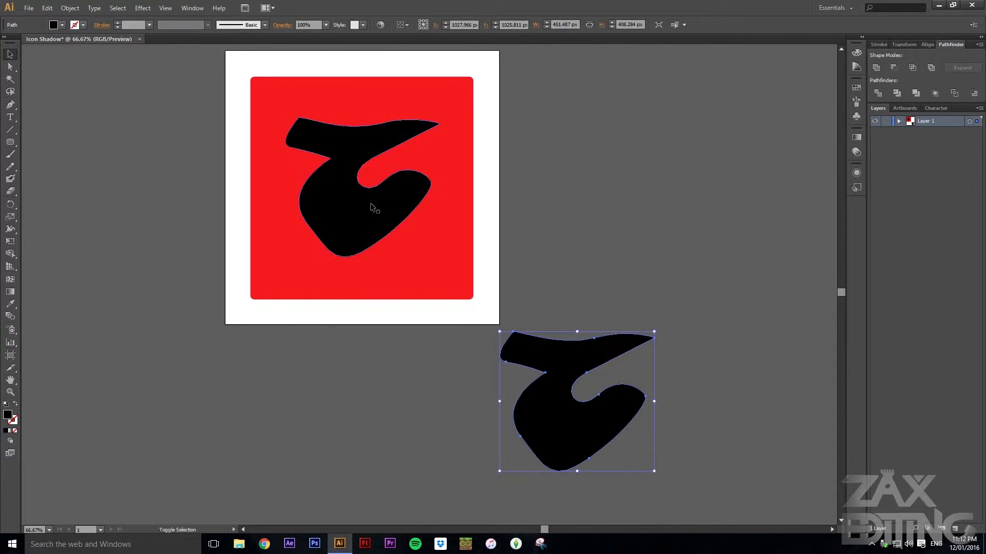
left_click(370, 202, "shift")
left_click(79, 5)
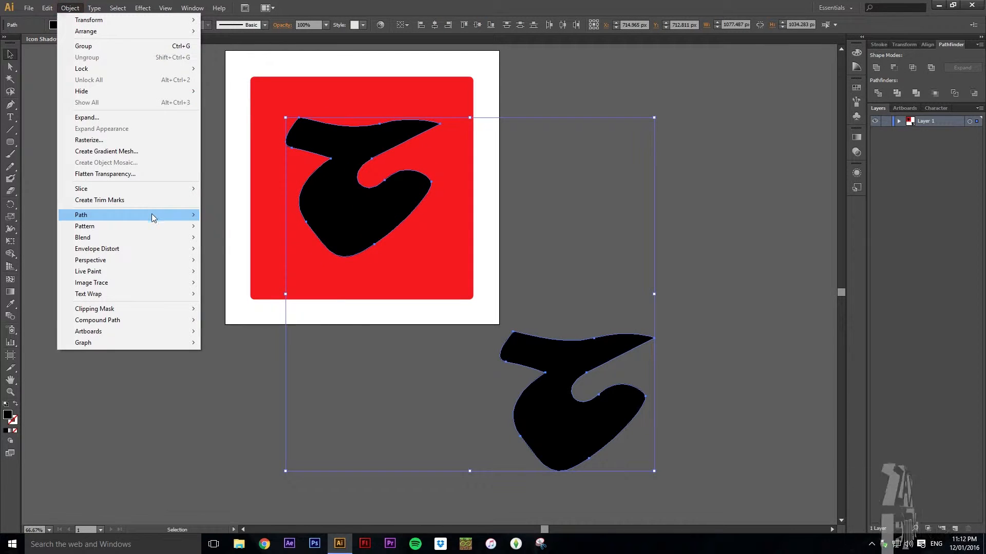
mouse_move(154, 215)
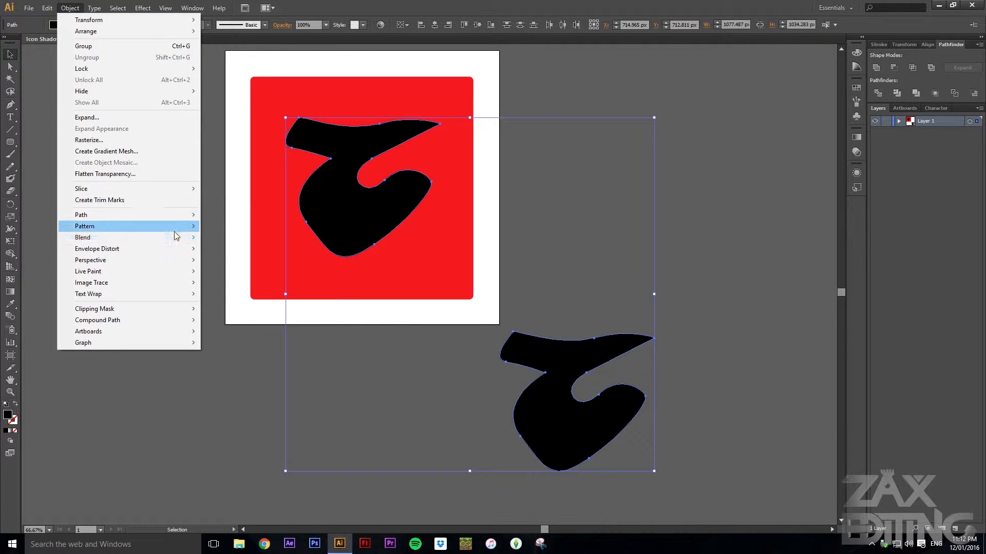
mouse_move(184, 241)
left_click(238, 239)
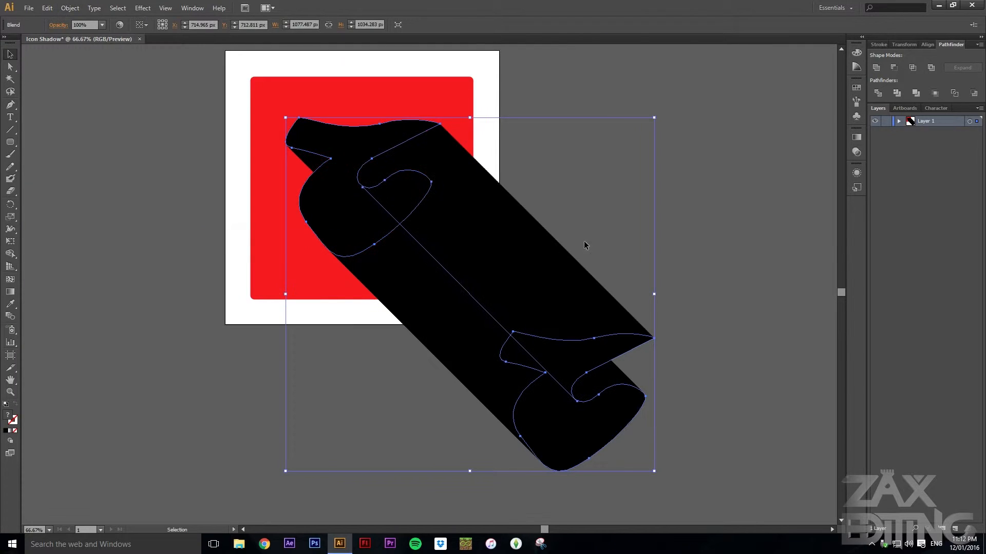
Set the blend options to Specified Steps with 300 steps
left_click(70, 8)
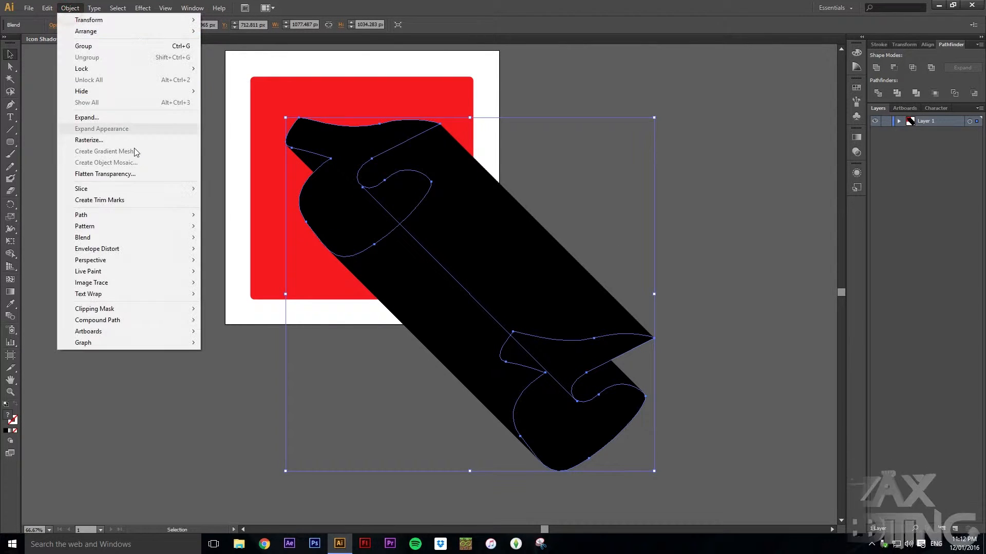
mouse_move(161, 239)
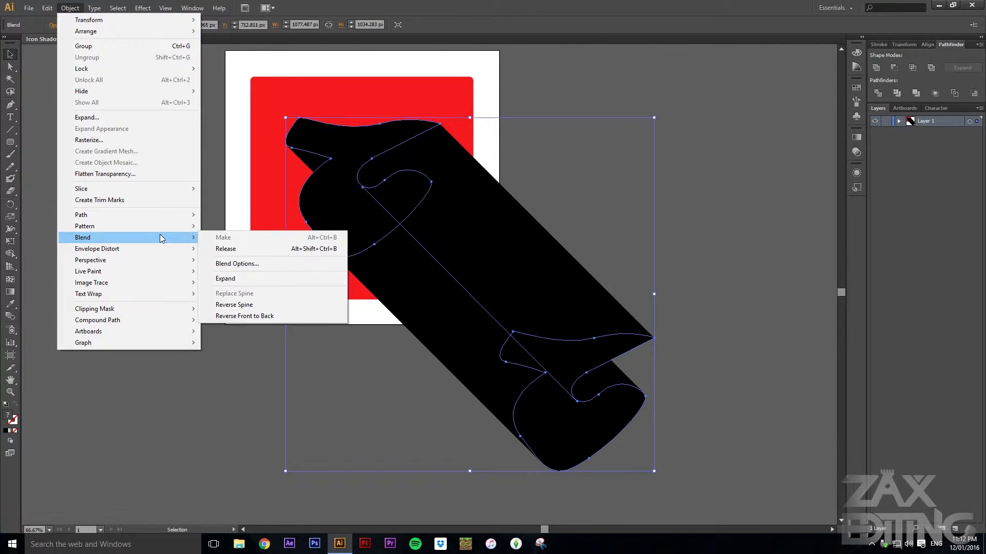
left_click(259, 263)
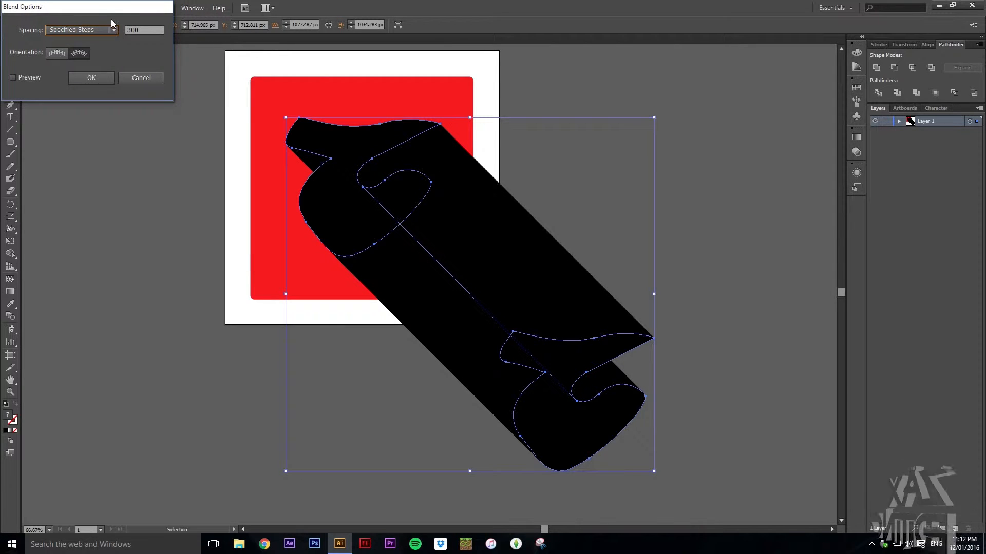
left_click_drag(63, 9, 272, 163)
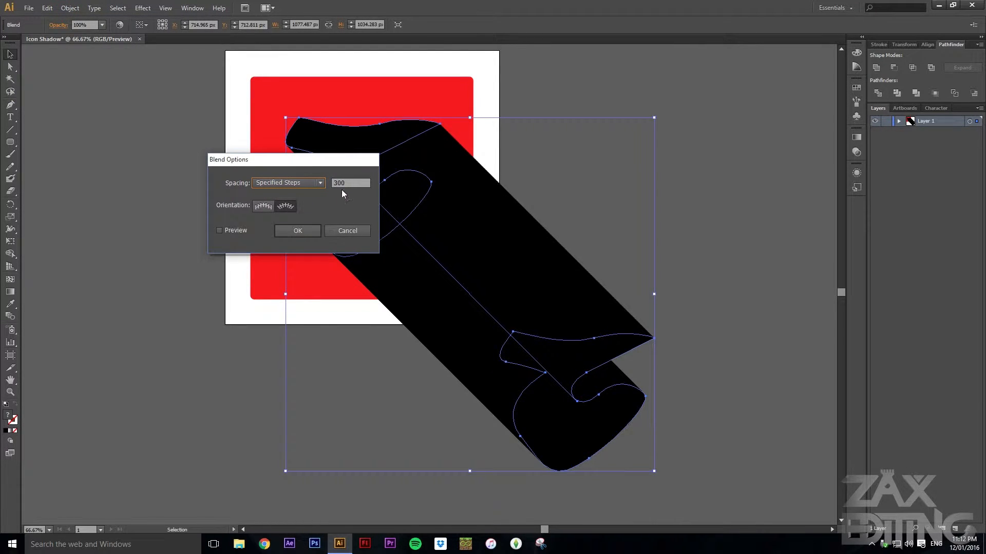
left_click(310, 186)
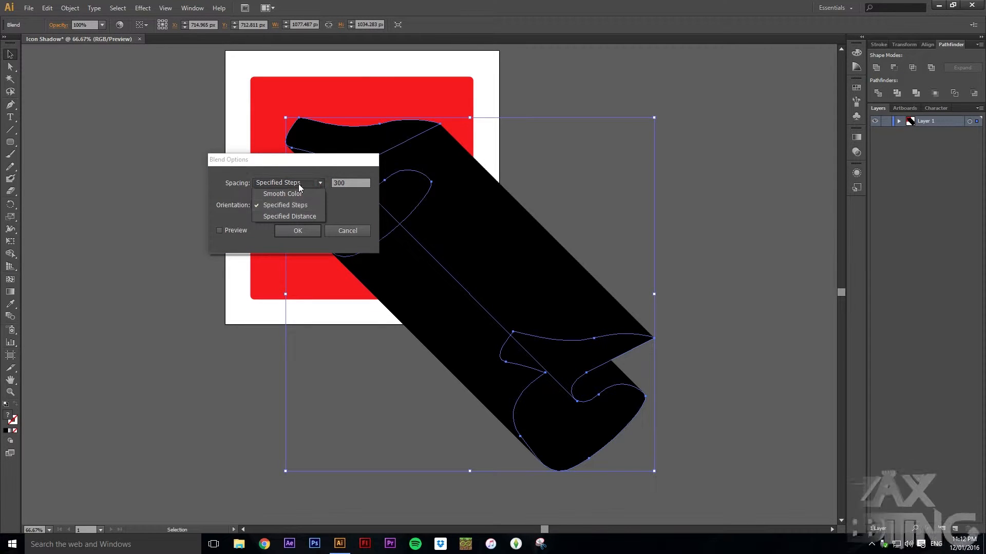
left_click(353, 185)
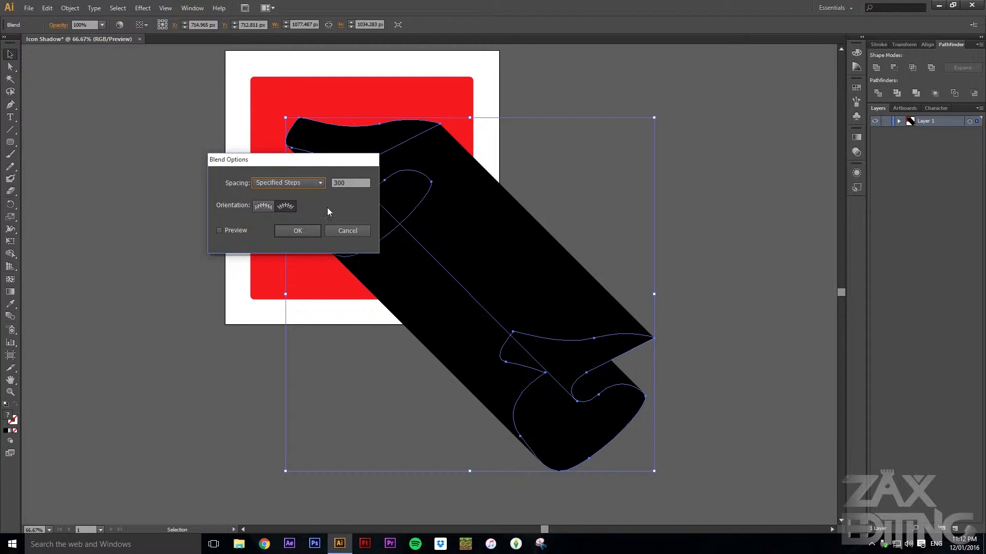
left_click(306, 232)
left_click(614, 165)
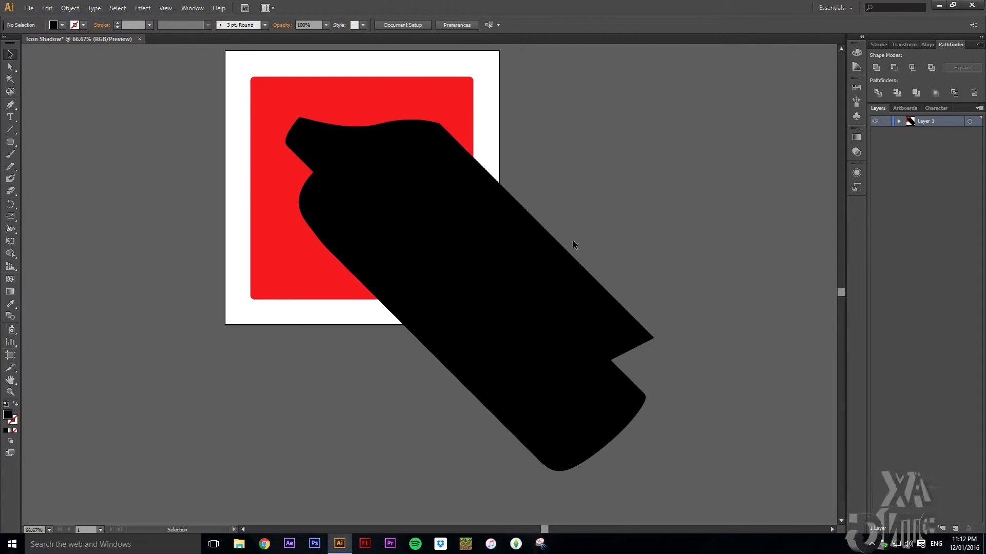
Copy the front swoosh inside the blend and paste a copy on top, aligned exactly over the original
scroll(472, 235, "up", 1)
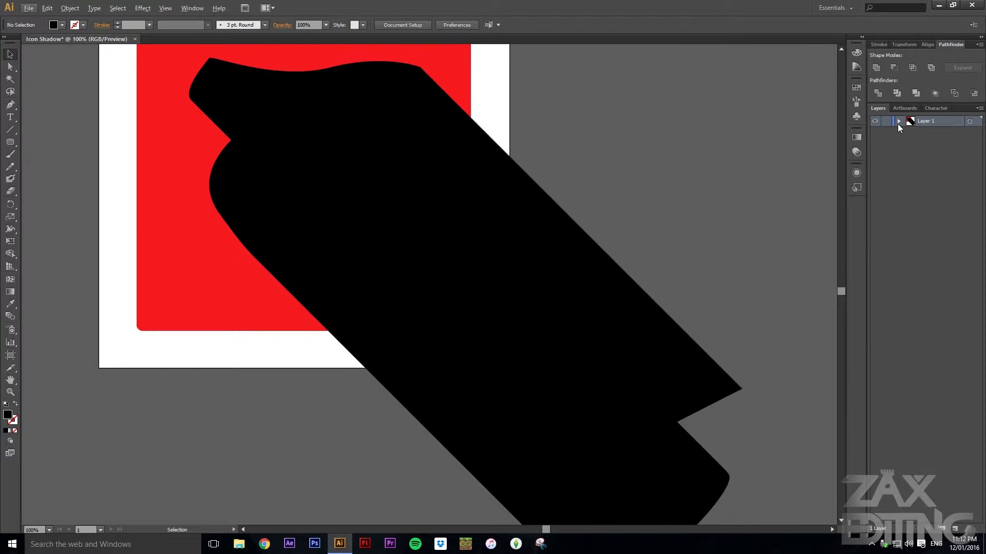
left_click_drag(667, 146, 695, 175)
scroll(687, 185, "down", 1)
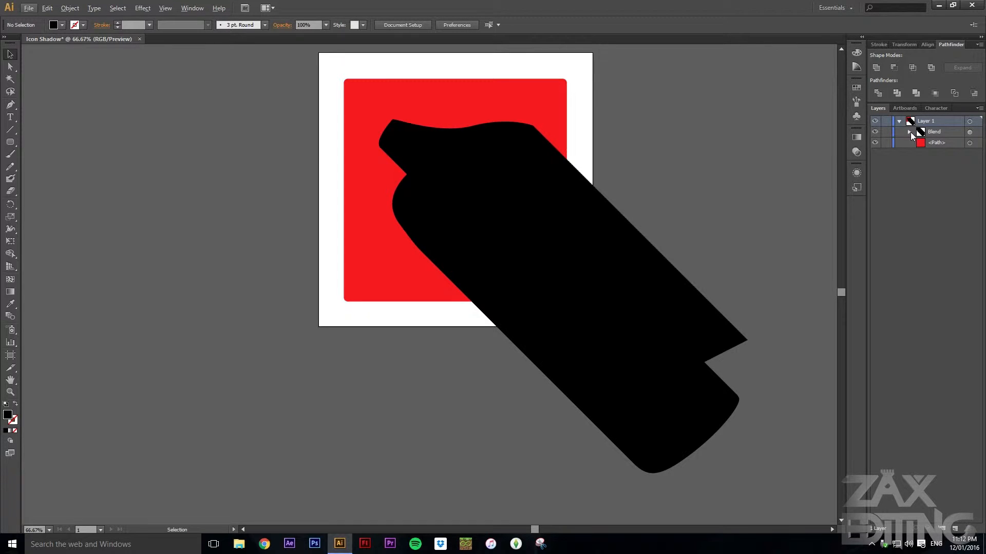
left_click(951, 153)
left_click(969, 153)
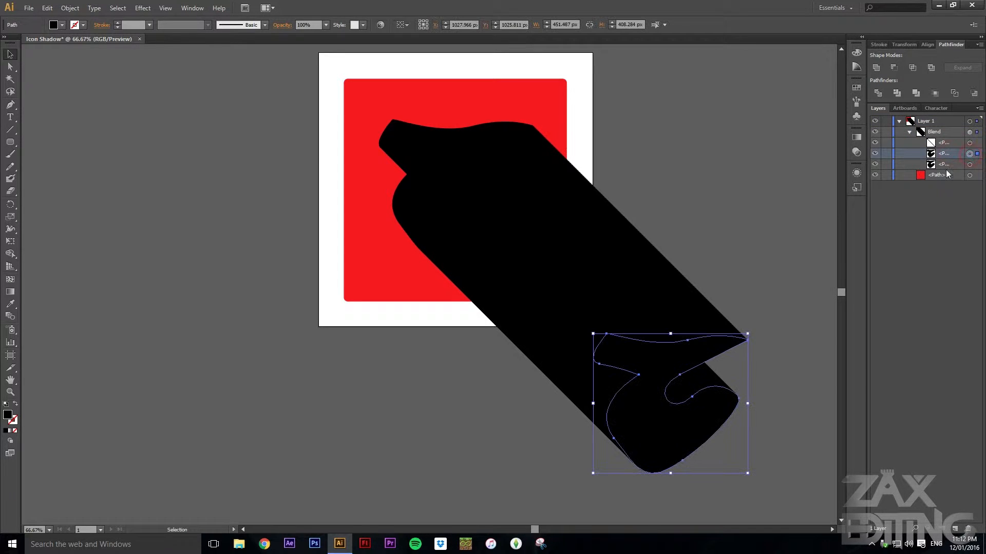
left_click(969, 164)
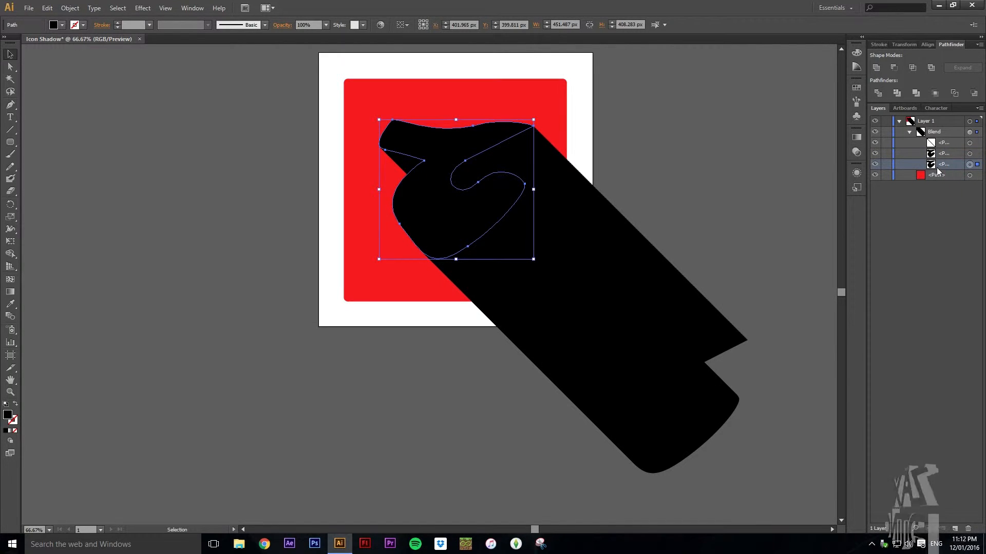
key("ctrl+c")
key("ctrl+v")
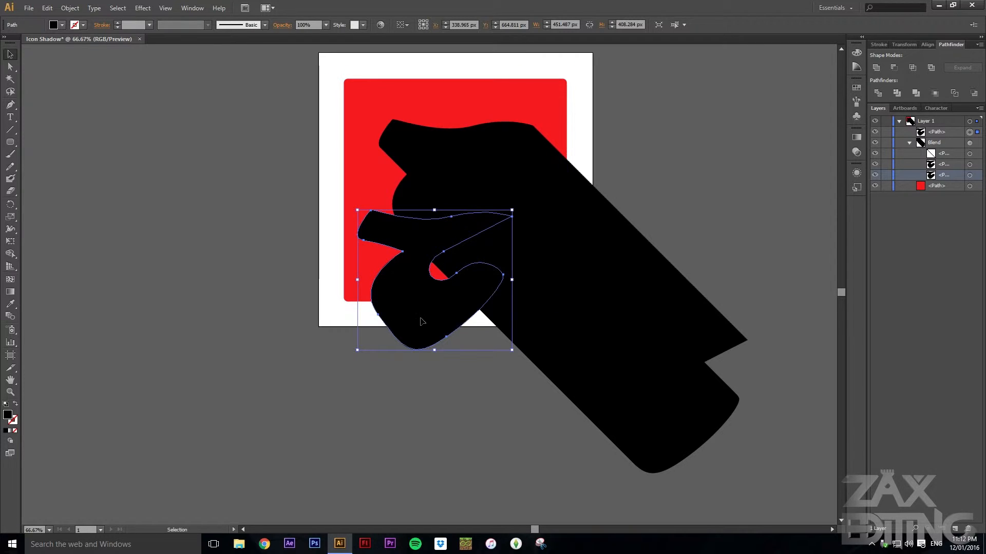
left_click_drag(422, 321, 443, 235)
left_click(691, 154)
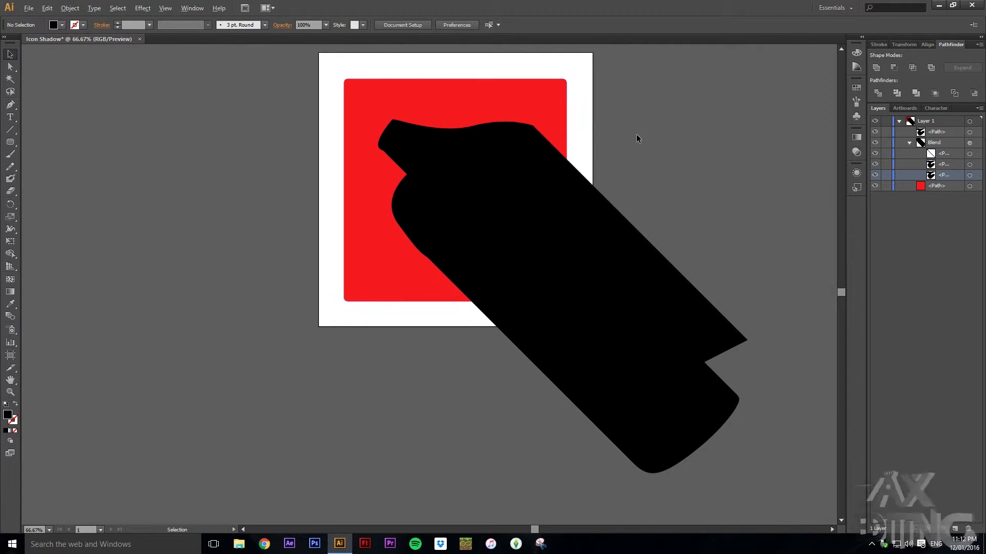
Set the blend's opacity to 40%
key("ctrl+1")
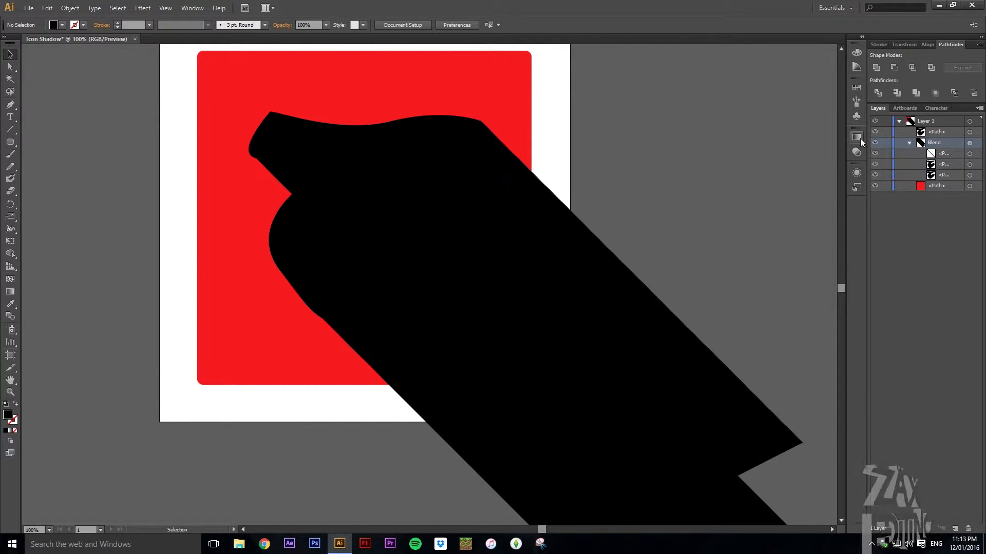
left_click(970, 142)
left_click(856, 152)
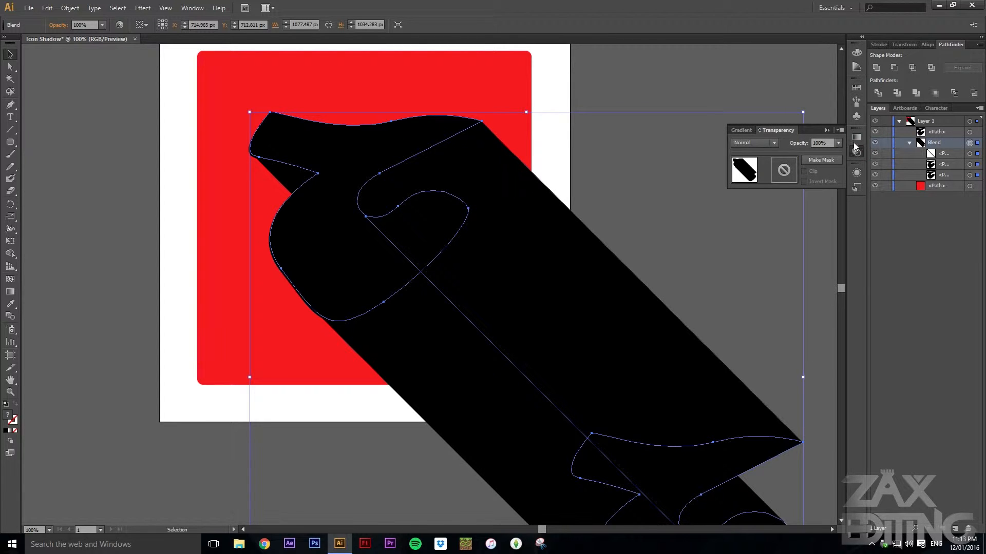
left_click(838, 143)
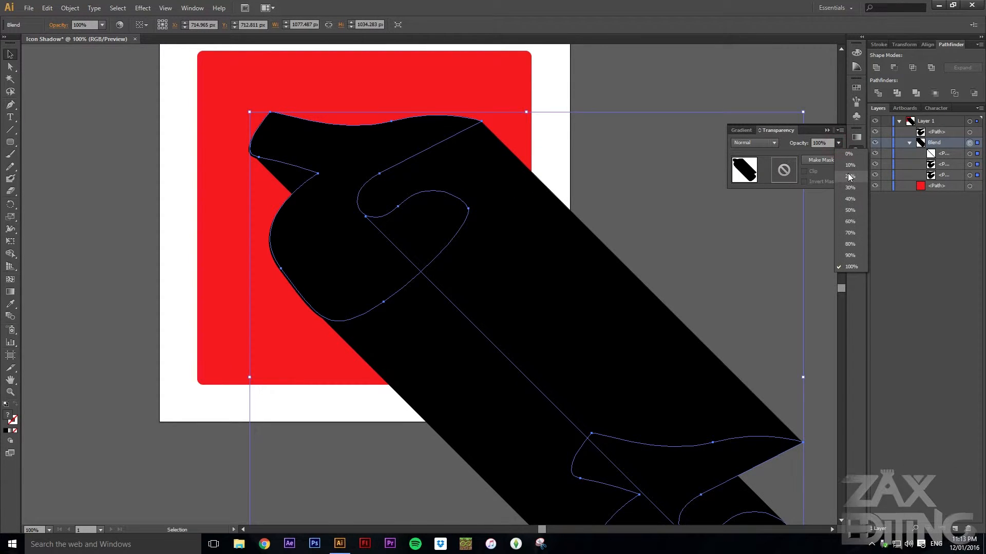
left_click(856, 199)
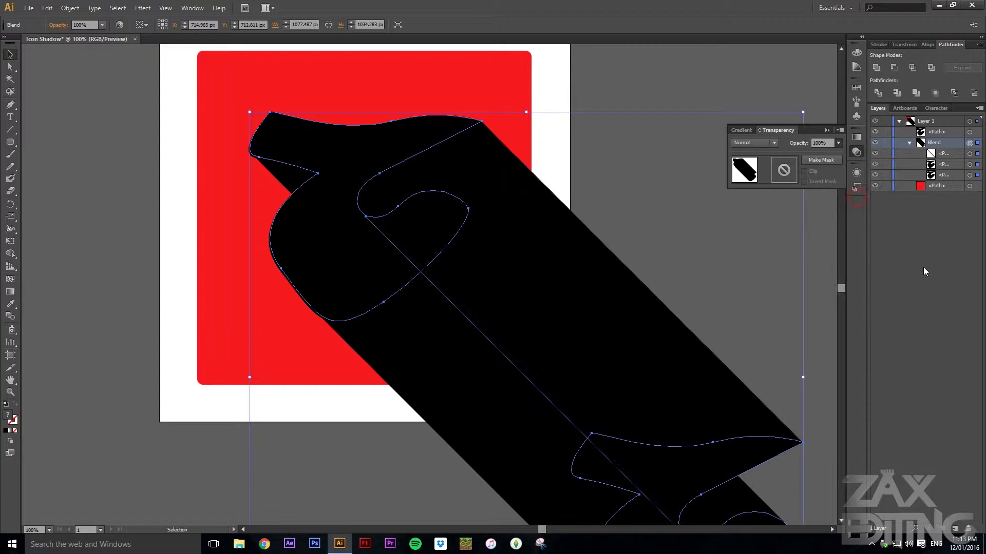
left_click(713, 231)
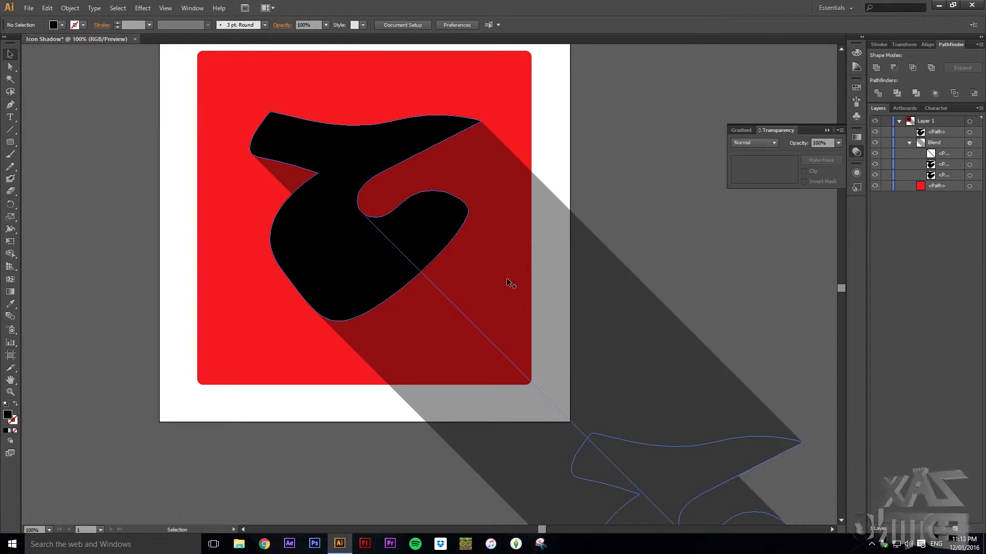
Give the blend a linear gradient fill and make its white stop transparent
left_click(858, 138)
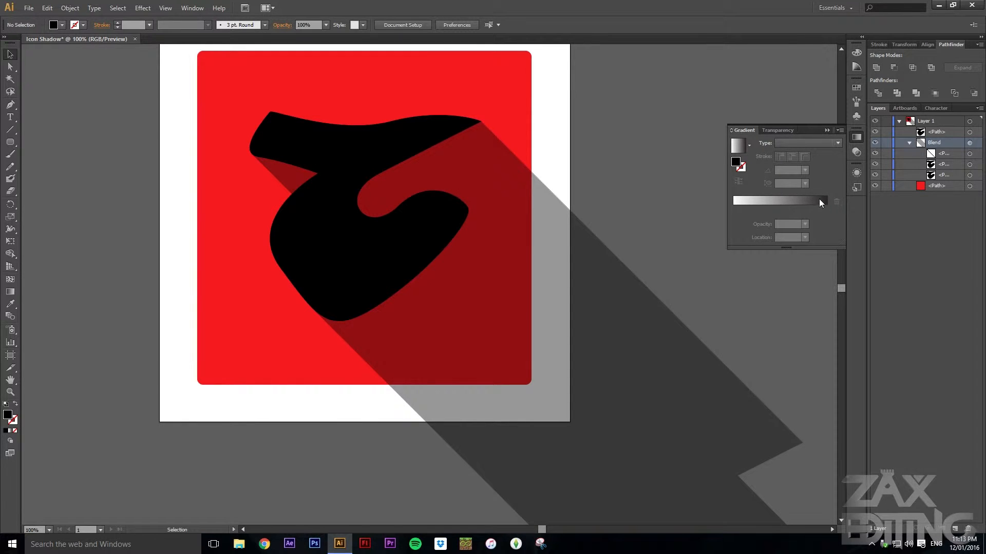
left_click(804, 155)
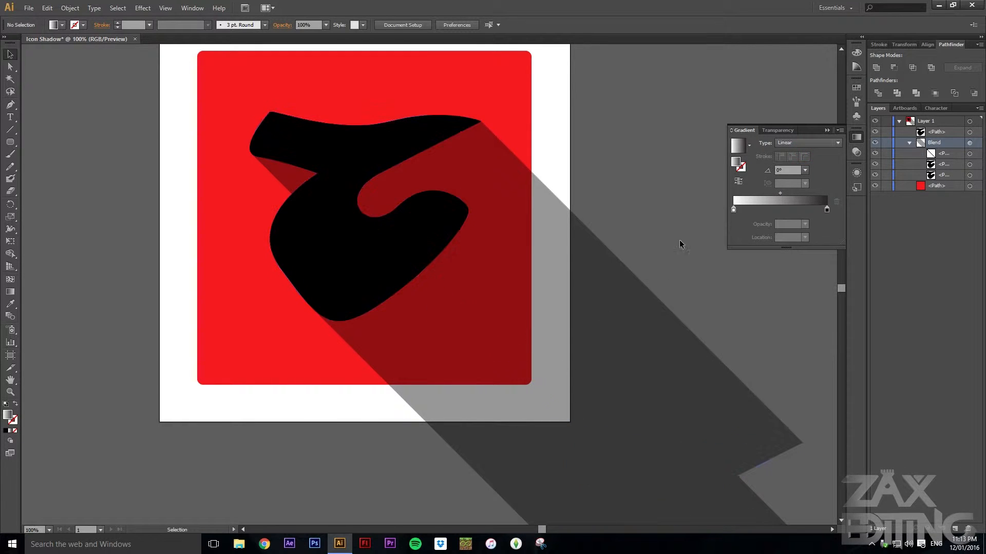
double_click(734, 211)
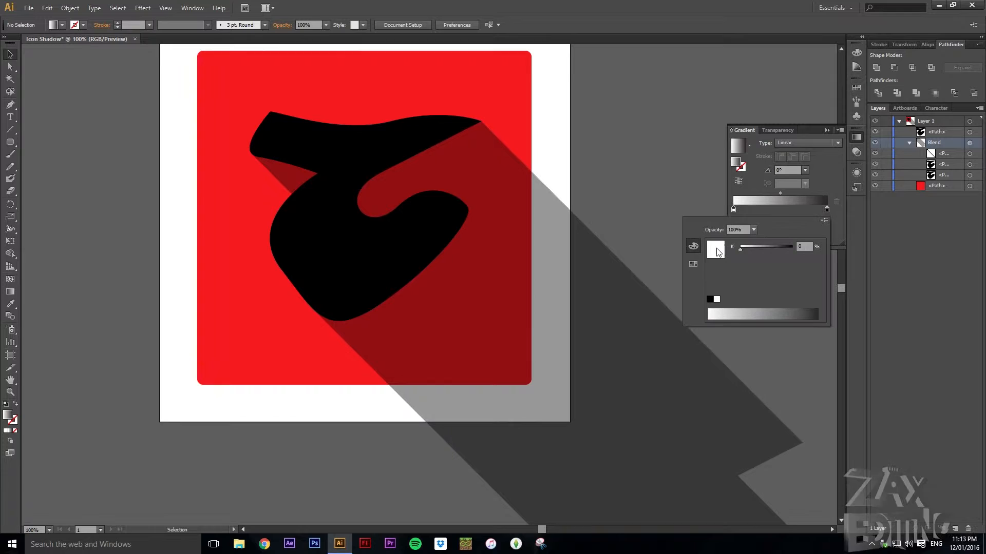
left_click(753, 230)
left_click(757, 238)
left_click(833, 233)
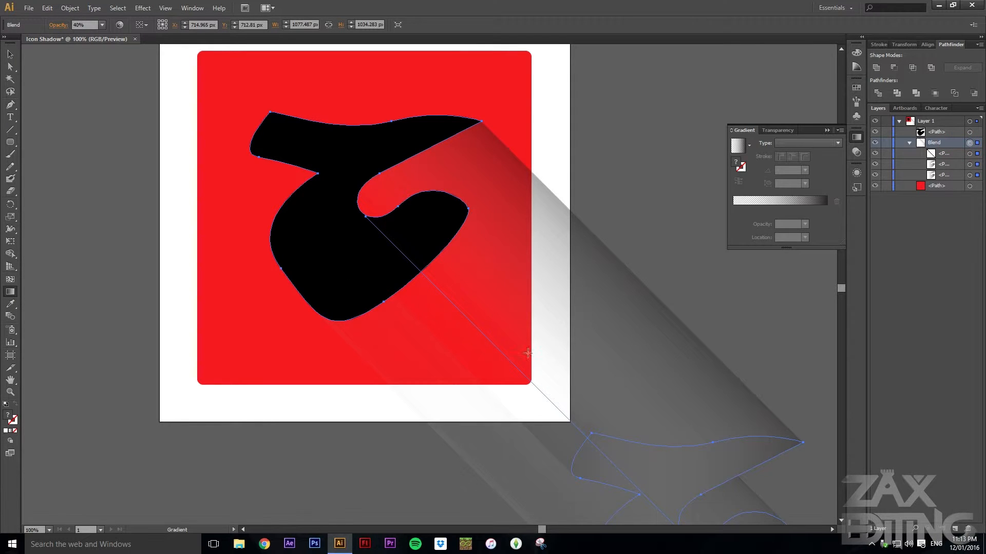
Drag the gradient across the shadow so it fades out away from the swoosh
left_click_drag(536, 390, 382, 205)
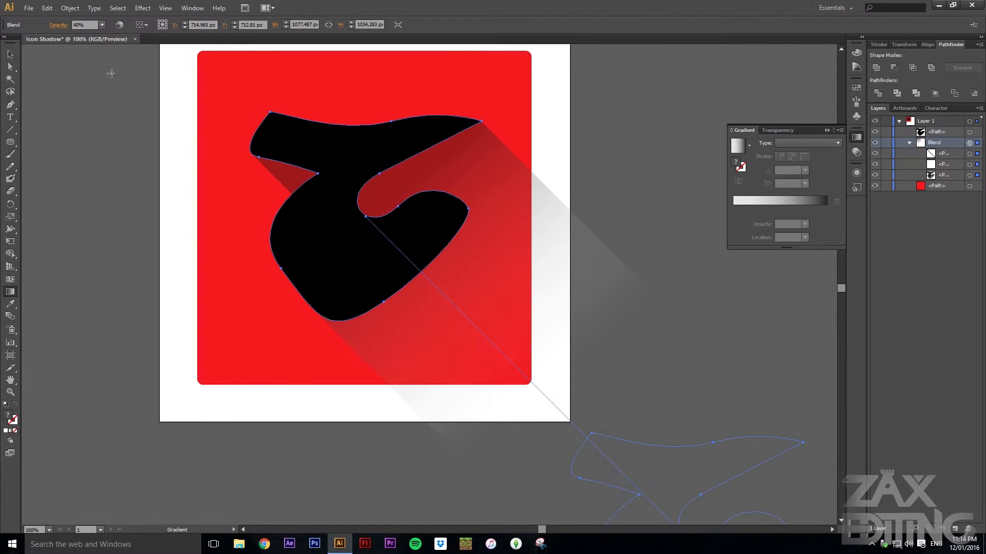
left_click(568, 65)
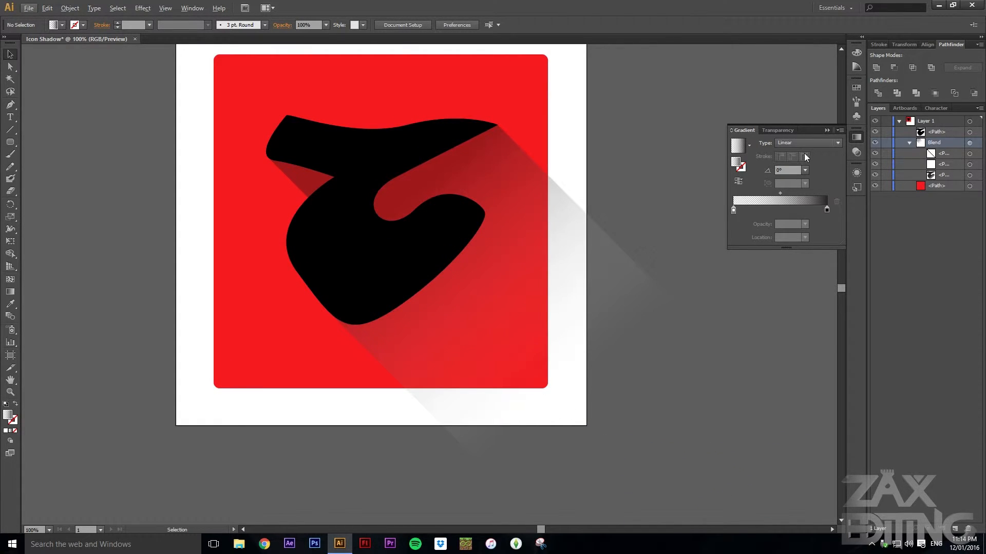
Reapply 40% opacity to the blend
left_click(857, 152)
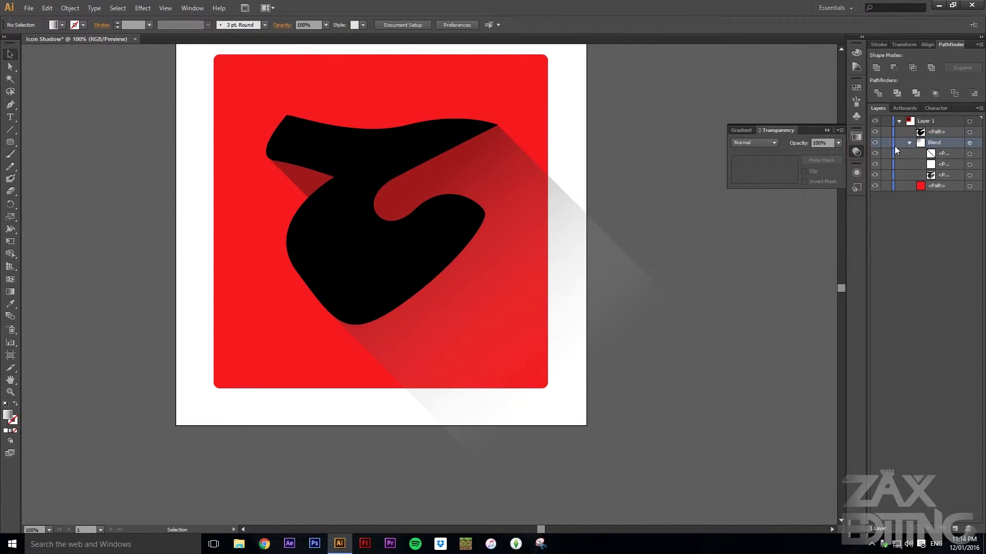
left_click(970, 144)
left_click(838, 143)
left_click(847, 208)
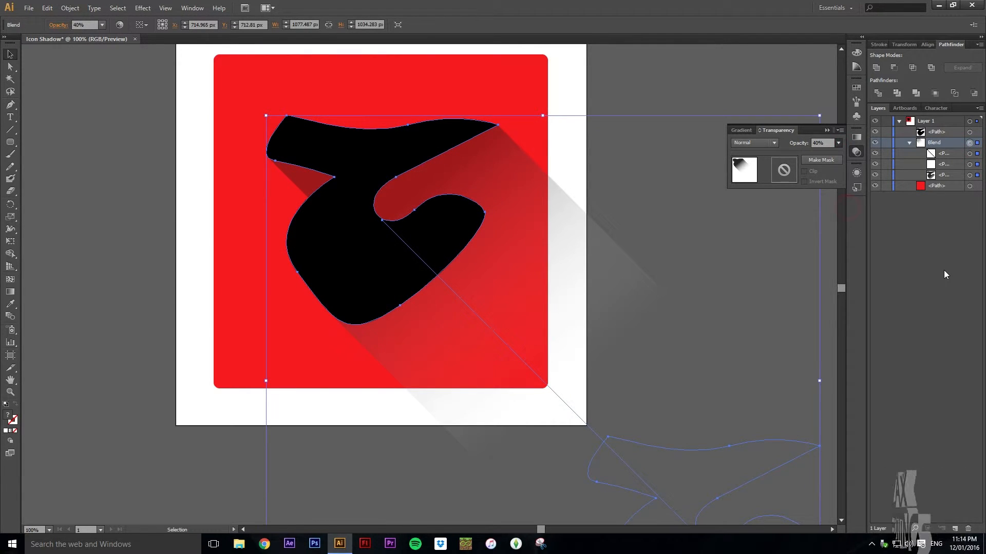
left_click(726, 104)
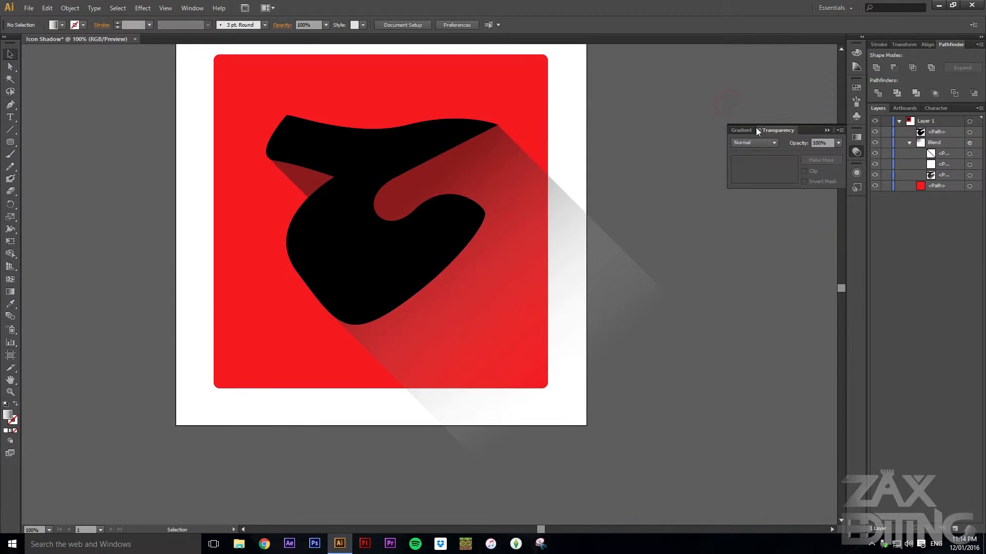
Duplicate the red square in place and move the copy just above the blend in the layer stack
left_click(944, 188)
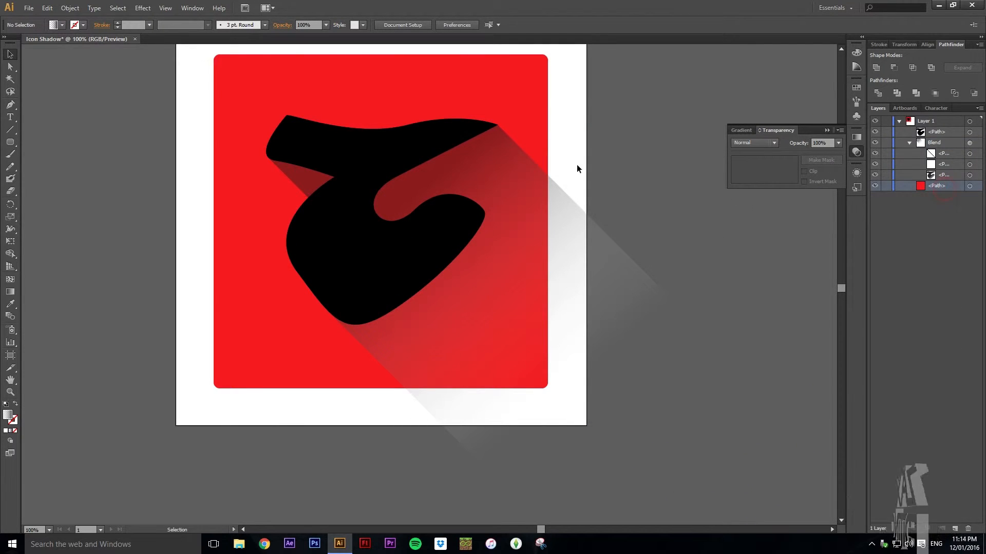
left_click(970, 187)
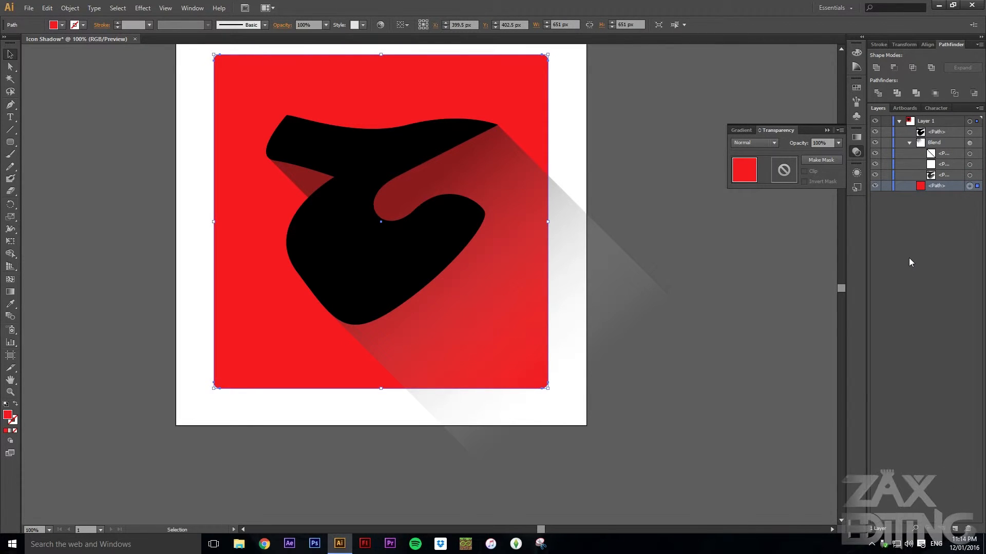
key("ctrl+c")
key("ctrl+v")
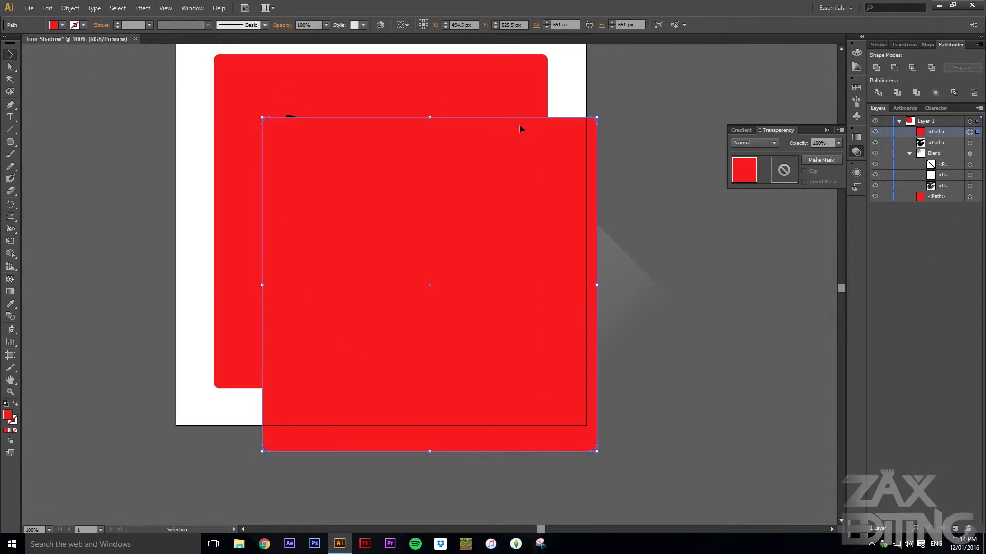
left_click_drag(589, 141, 538, 78)
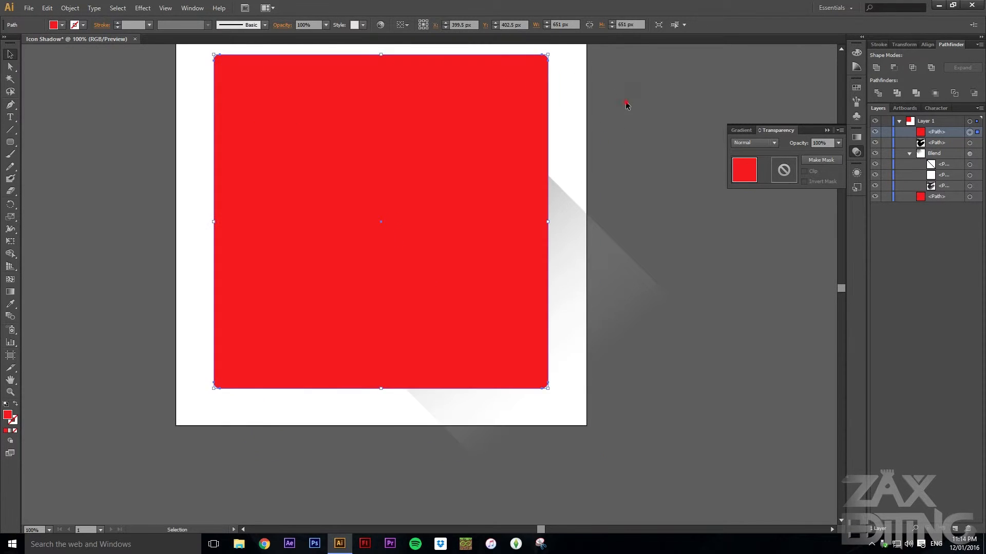
left_click(625, 100)
left_click_drag(945, 133, 940, 143)
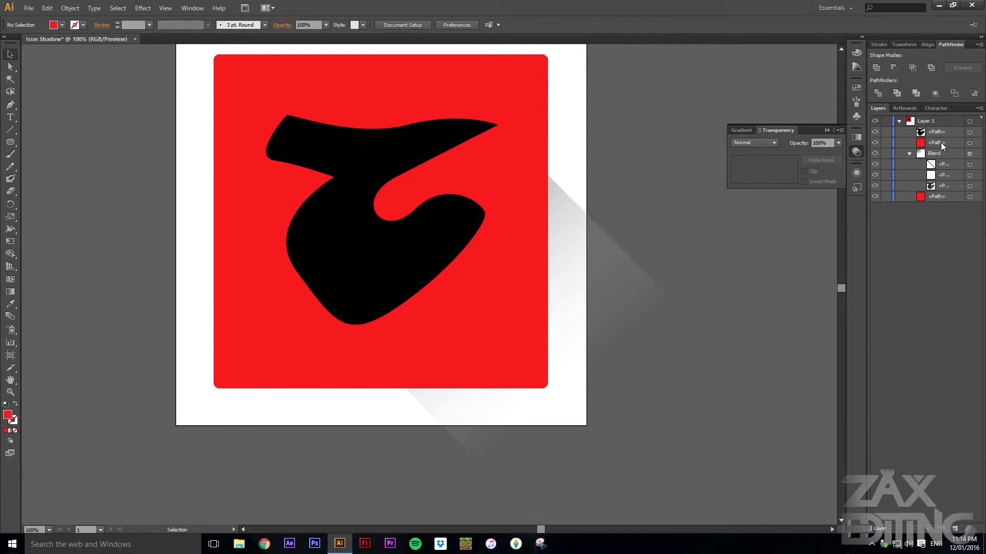
Select the red square copy with the blend and make a clipping mask to trim the shadow
left_click(969, 142)
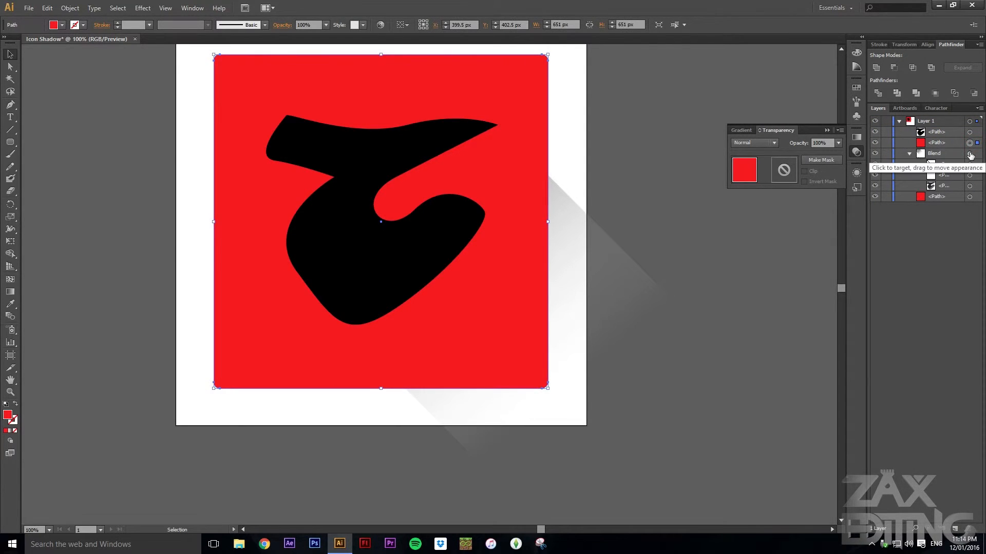
left_click(969, 153, "shift")
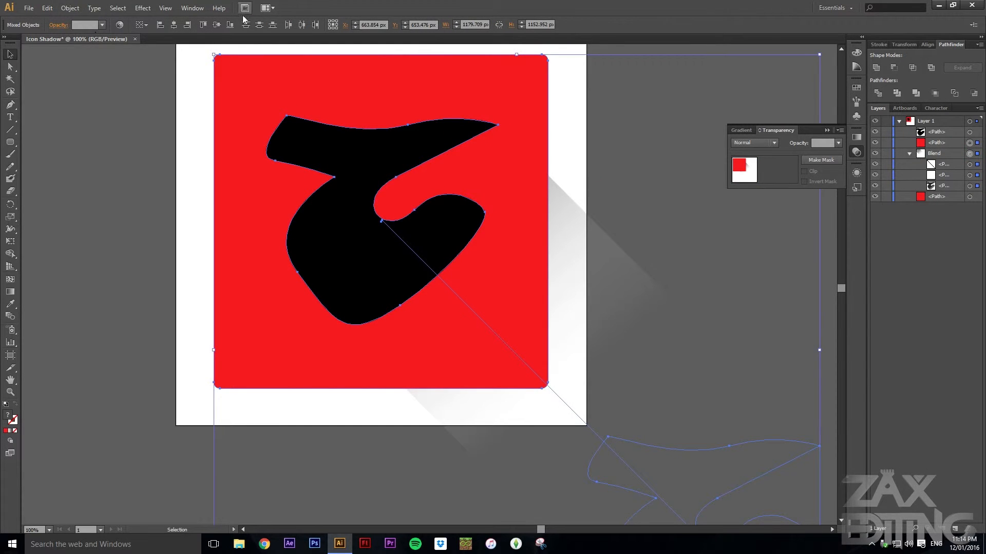
left_click(70, 7)
mouse_move(154, 308)
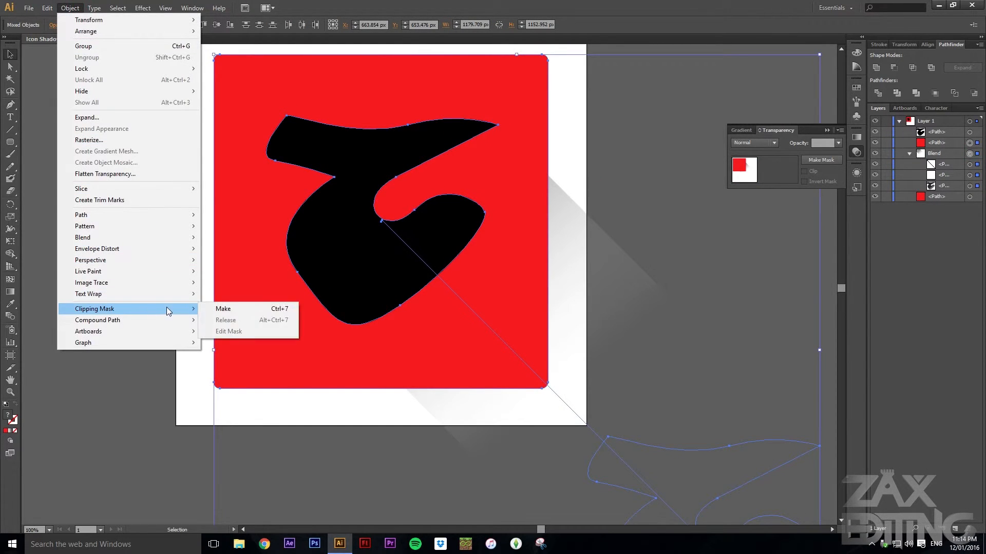
left_click(221, 310)
left_click(633, 147)
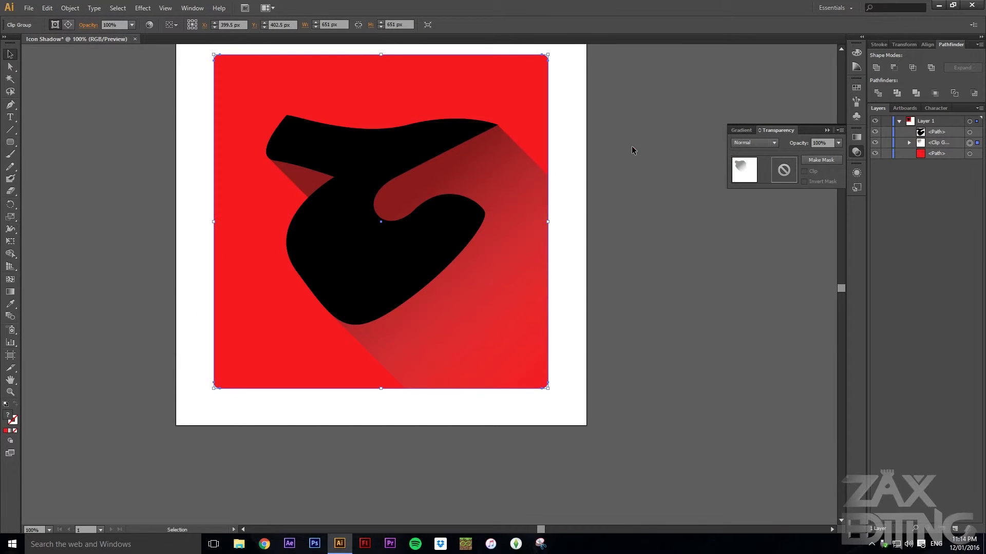
Duplicate the red rounded square, placing the copy diagonally down and to the right of the icon
scroll(314, 218, "up", 1)
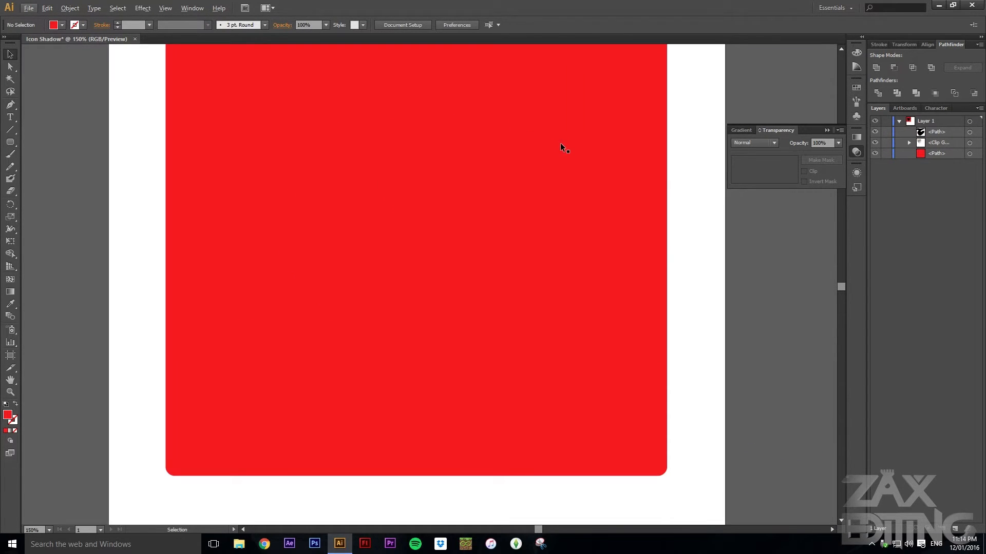
left_click_drag(641, 117, 655, 162)
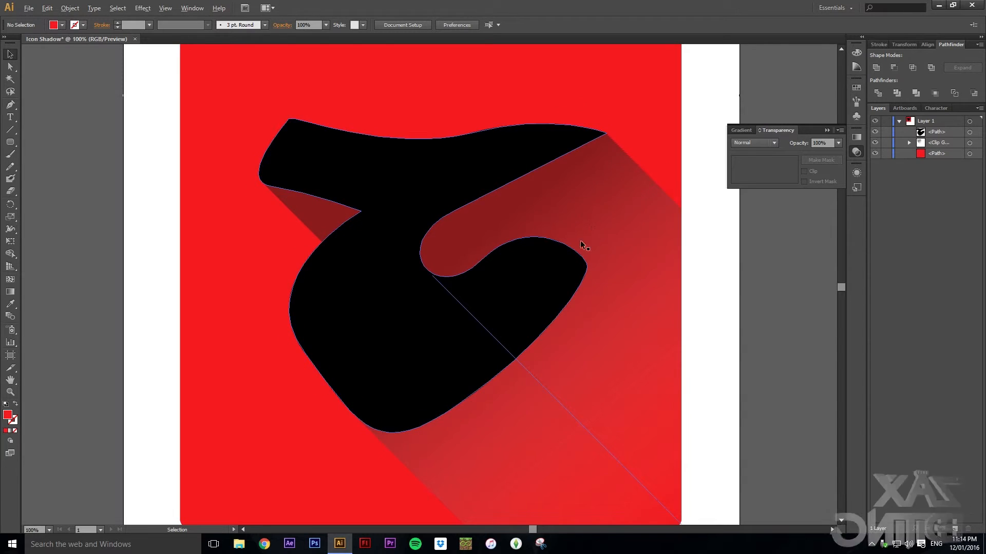
scroll(580, 240, "down", 1)
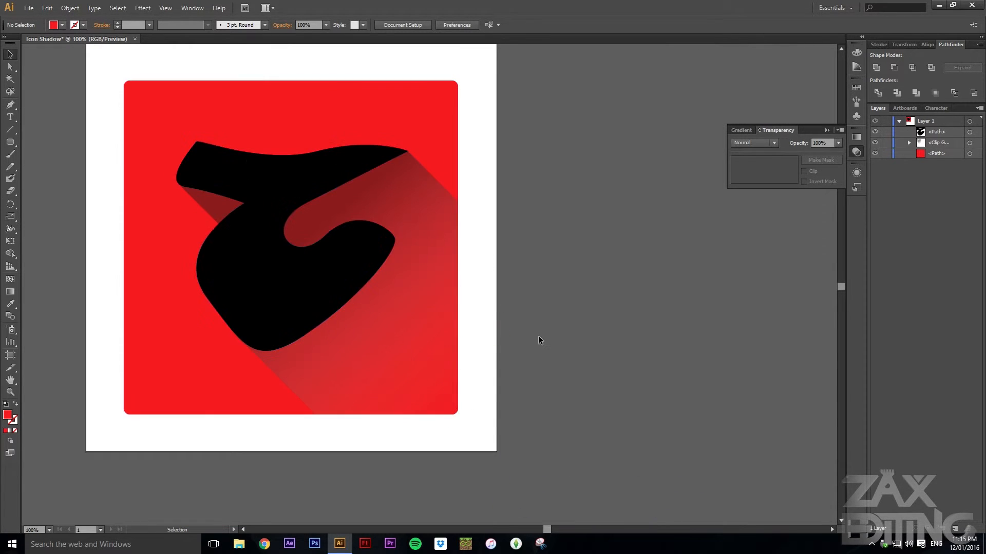
scroll(544, 329, "down", 1)
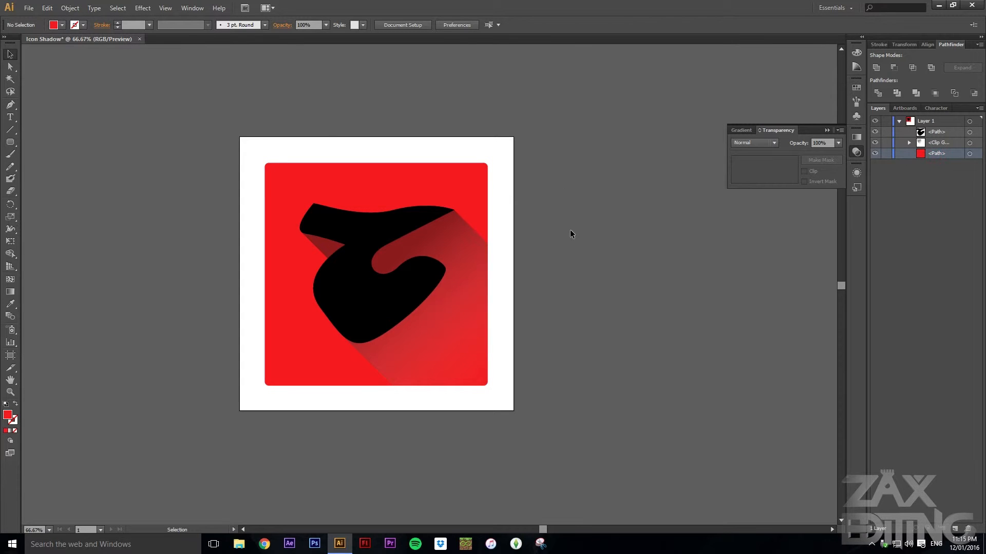
left_click_drag(585, 248, 567, 218)
left_click(969, 154)
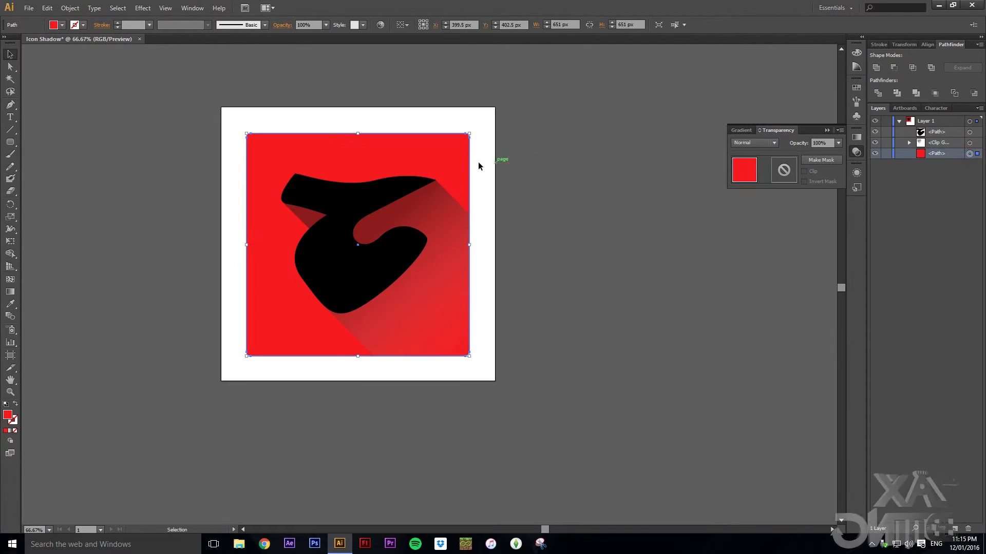
left_click_drag(465, 154, 656, 327)
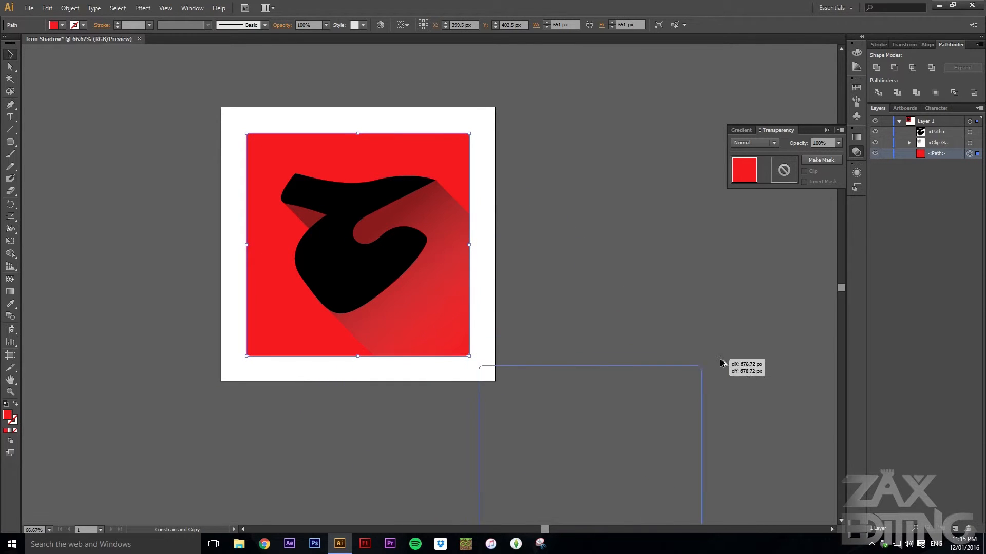
left_click_drag(703, 291, 703, 291)
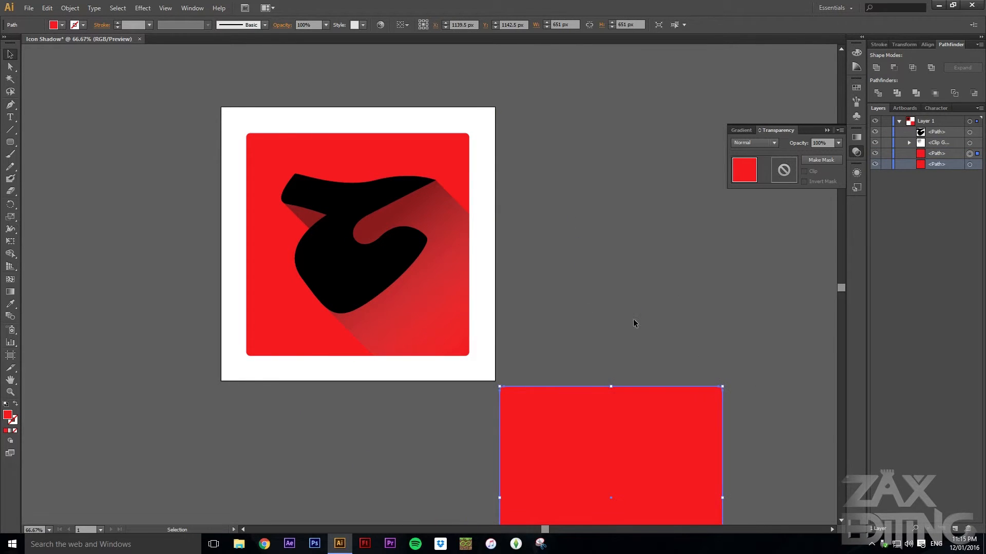
Select both red squares and make a blend between them
left_click(456, 176, "shift")
left_click(69, 7)
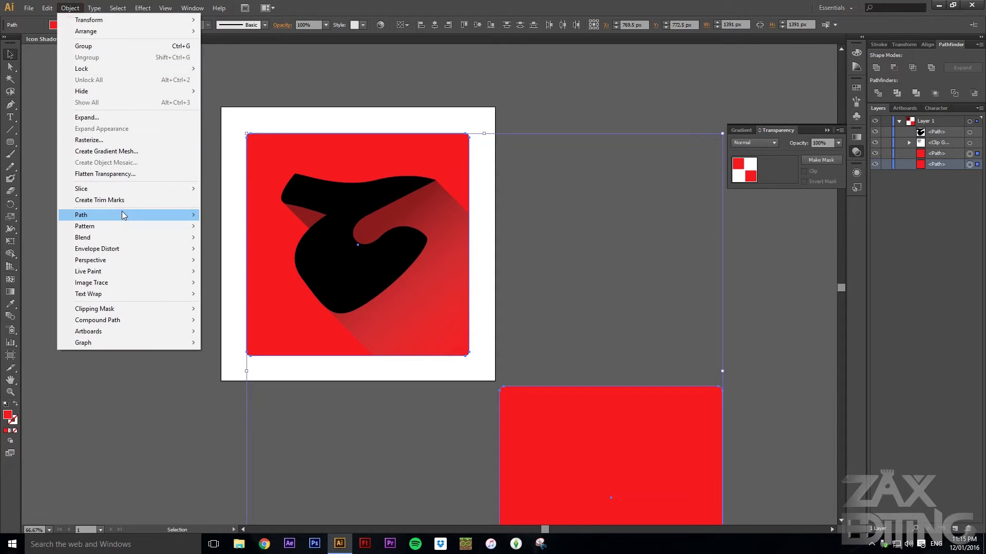
mouse_move(154, 237)
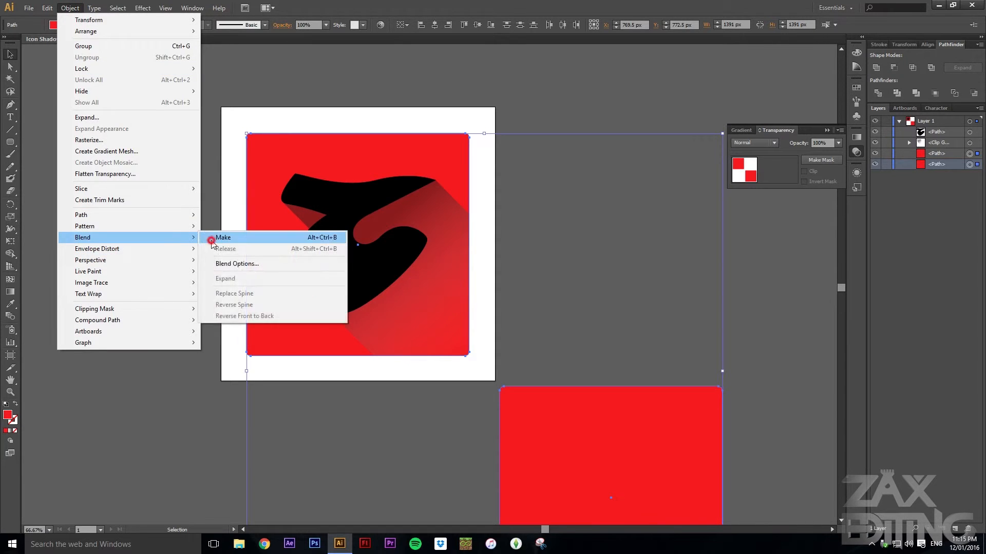
left_click(213, 237)
Set the new square blend's opacity to 20%
left_click(630, 176)
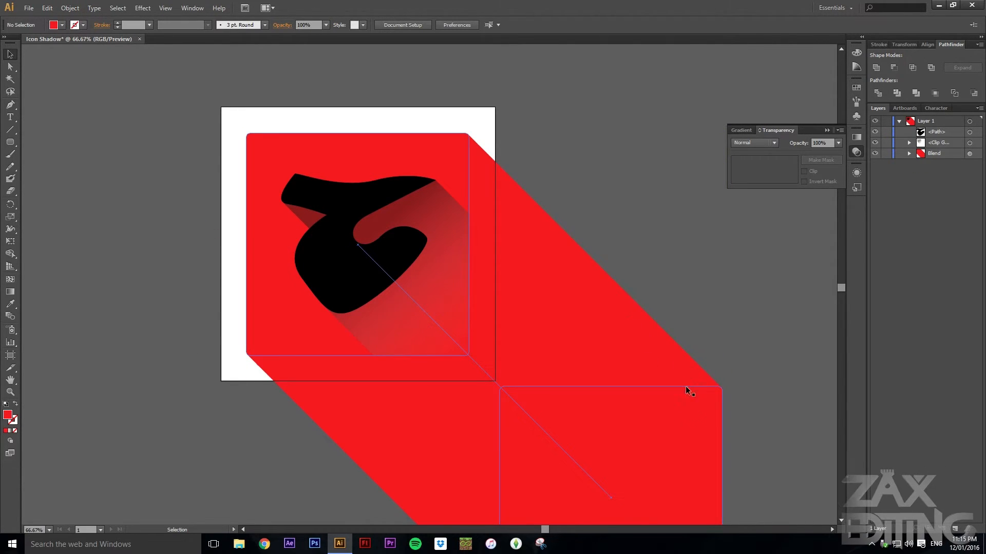
left_click(683, 429)
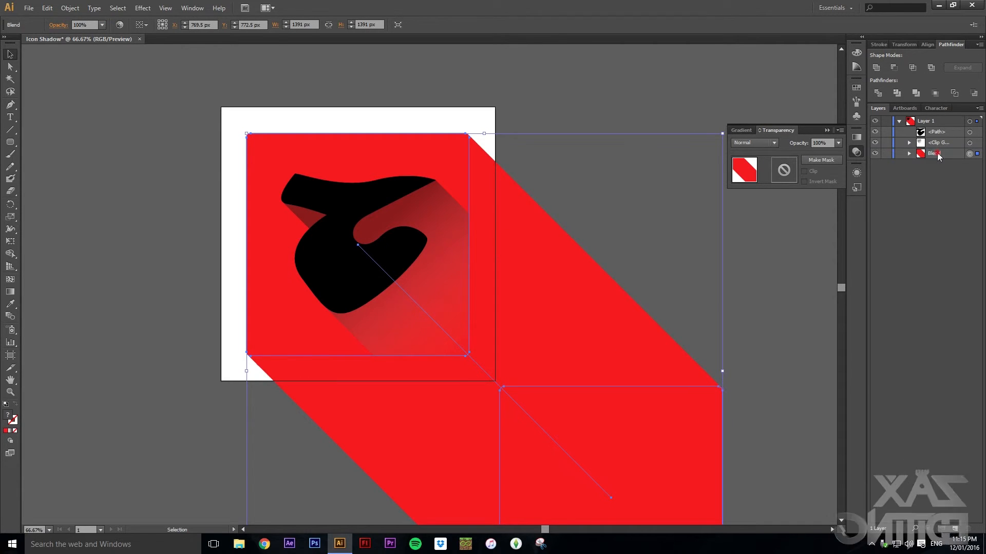
left_click(839, 144)
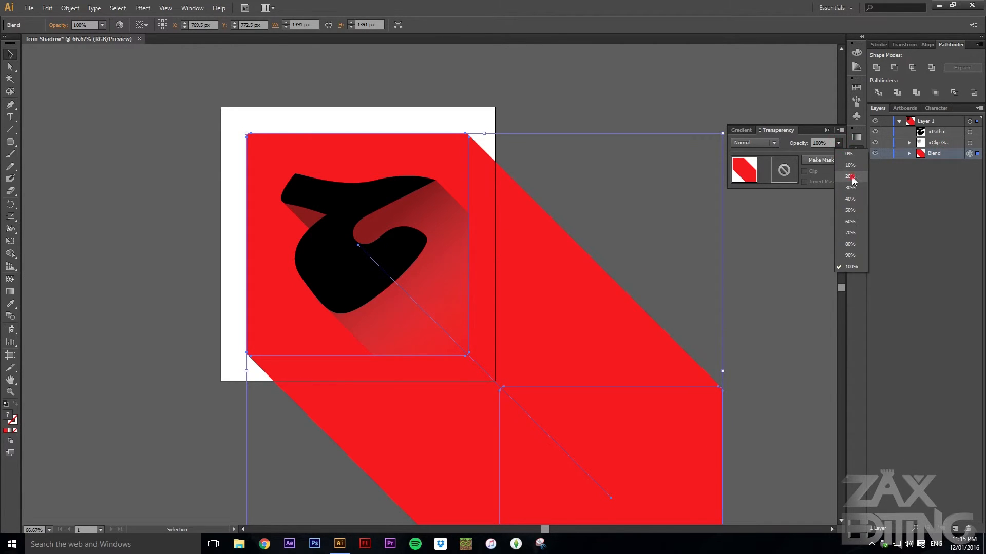
left_click(851, 177)
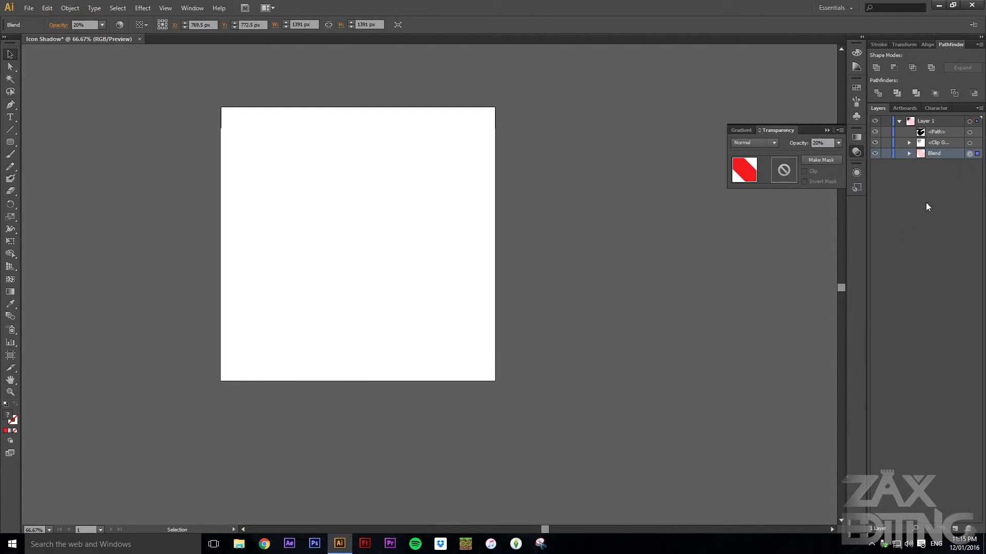
Copy the blend's original square, paste it back over the icon, and move it just above the blend in the layer stack
left_click(910, 154)
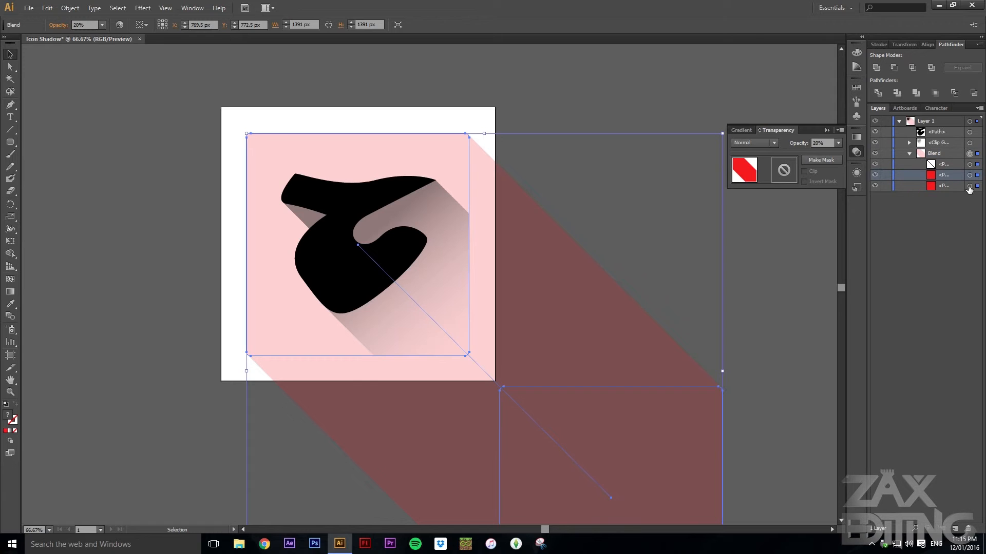
left_click(969, 187)
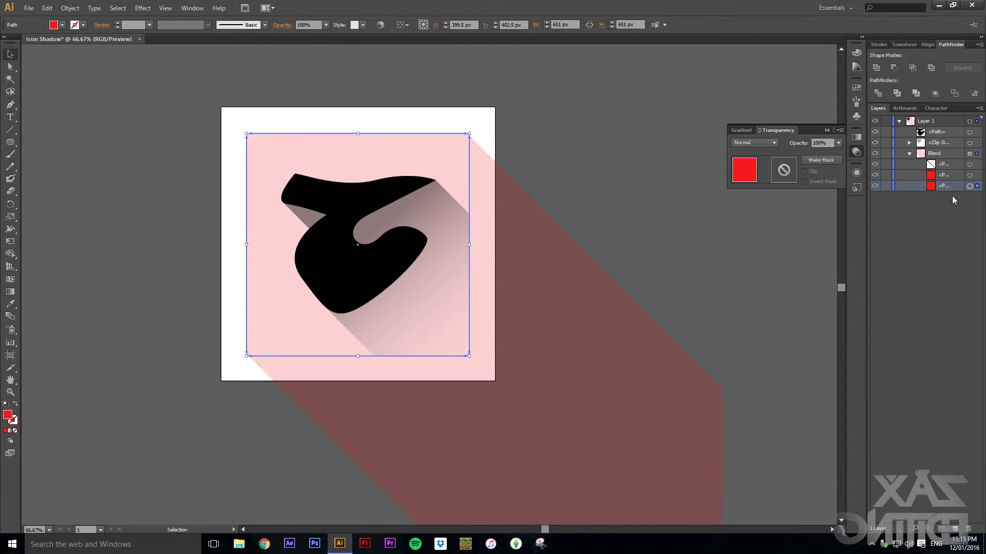
key("ctrl+c")
key("ctrl+v")
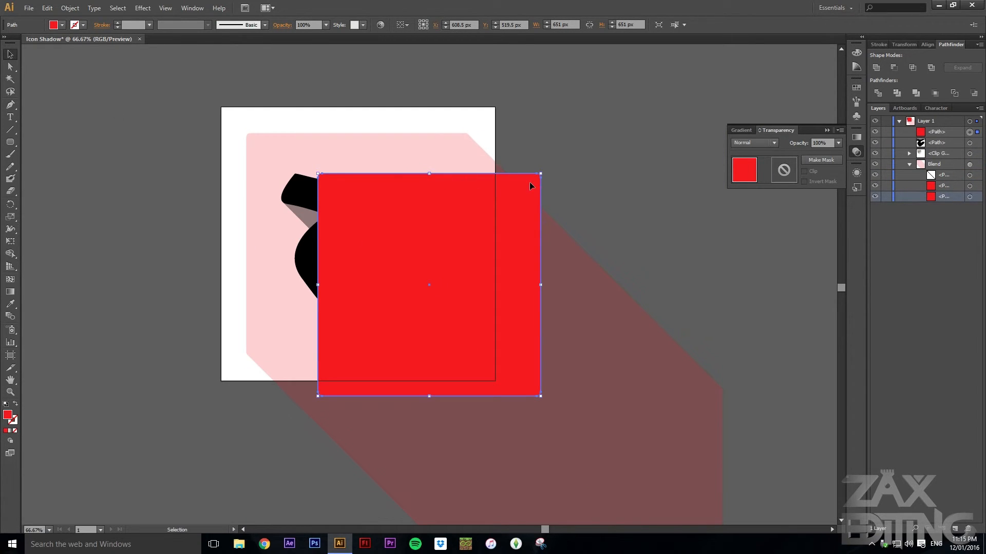
left_click_drag(467, 150, 460, 146)
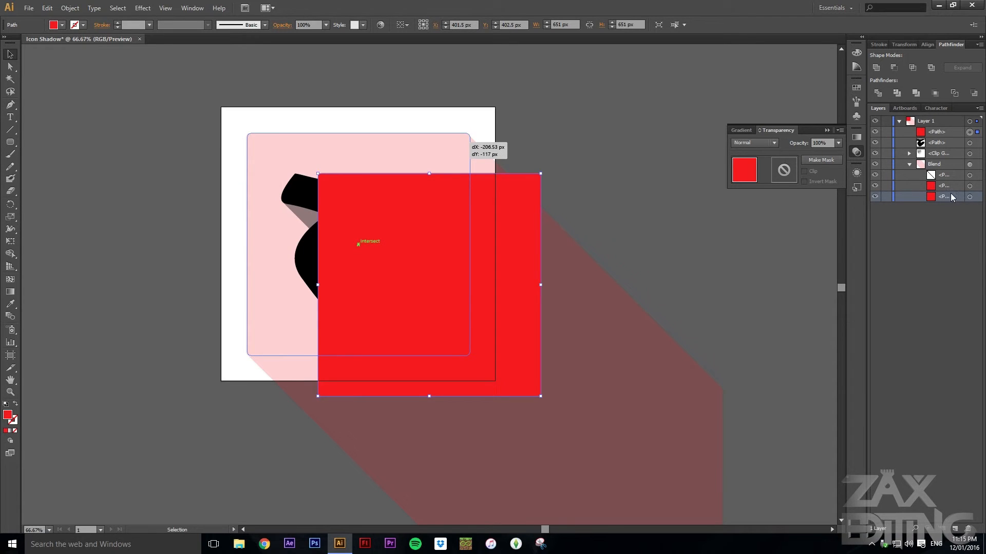
left_click_drag(935, 132, 930, 158)
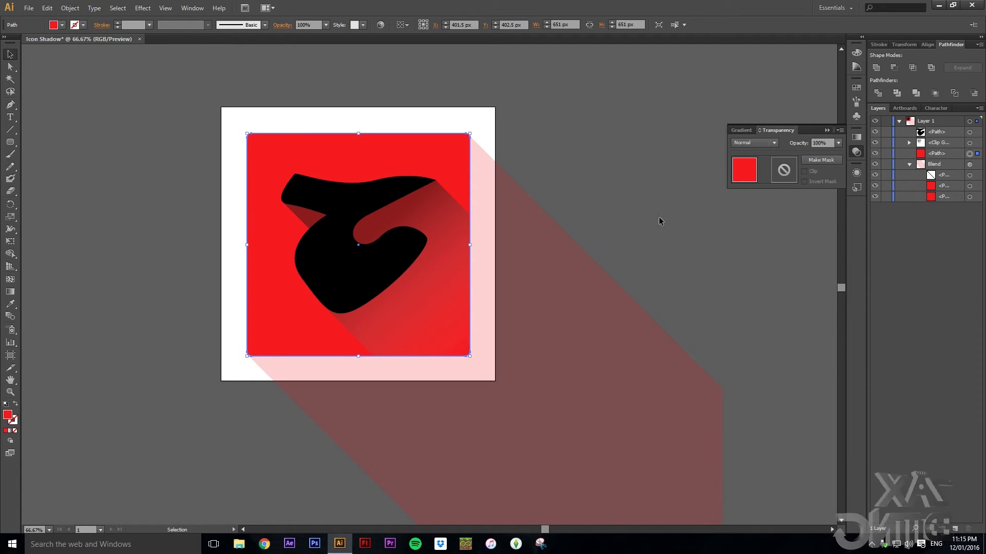
Apply a gradient fill to the square blend and drag it diagonally from the lower right toward the icon
left_click(662, 382)
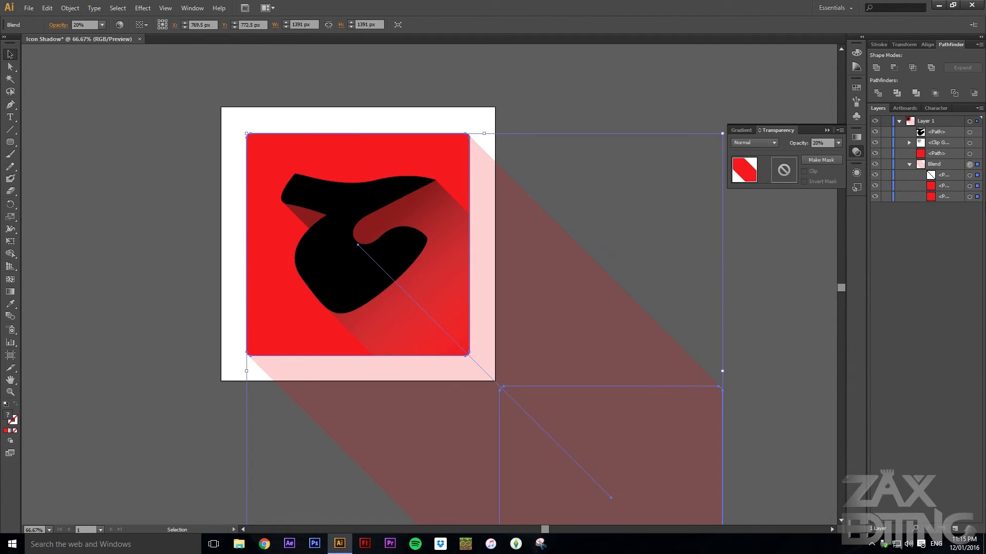
left_click(862, 135)
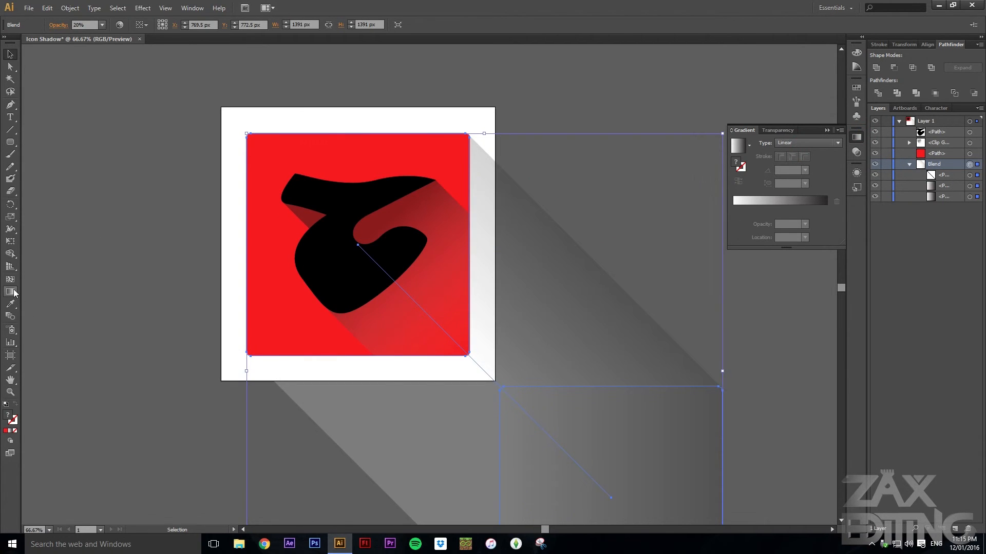
left_click_drag(539, 426, 376, 238)
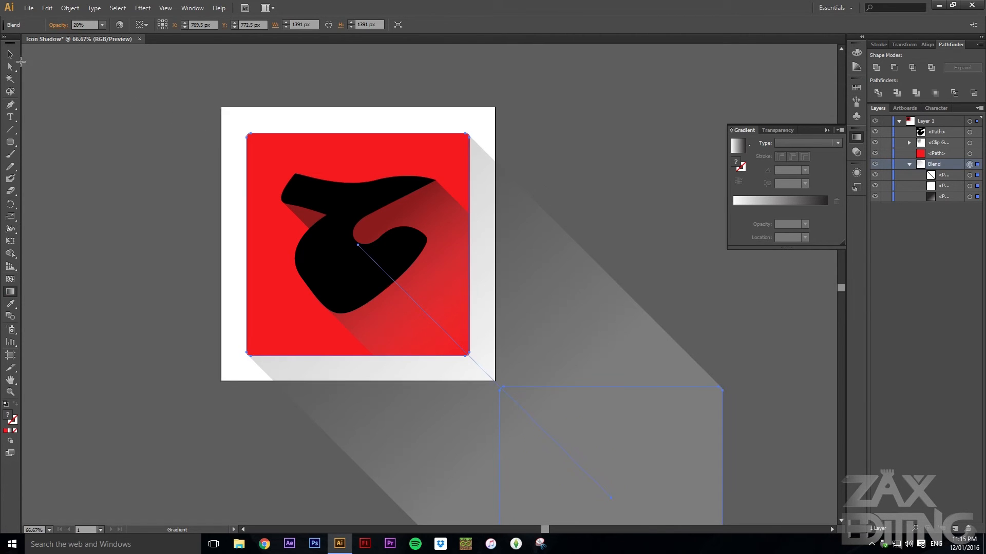
left_click(572, 122)
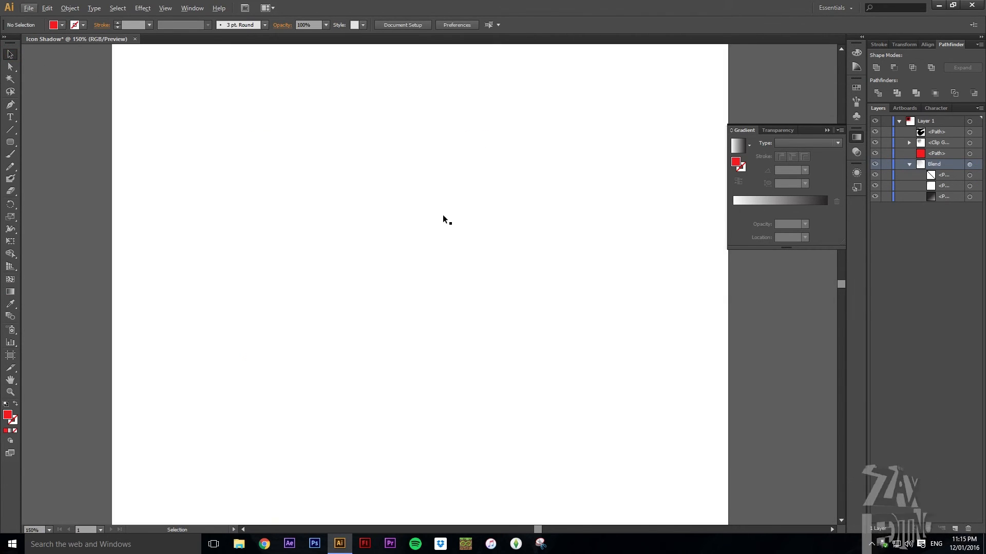
scroll(356, 241, "down", 1)
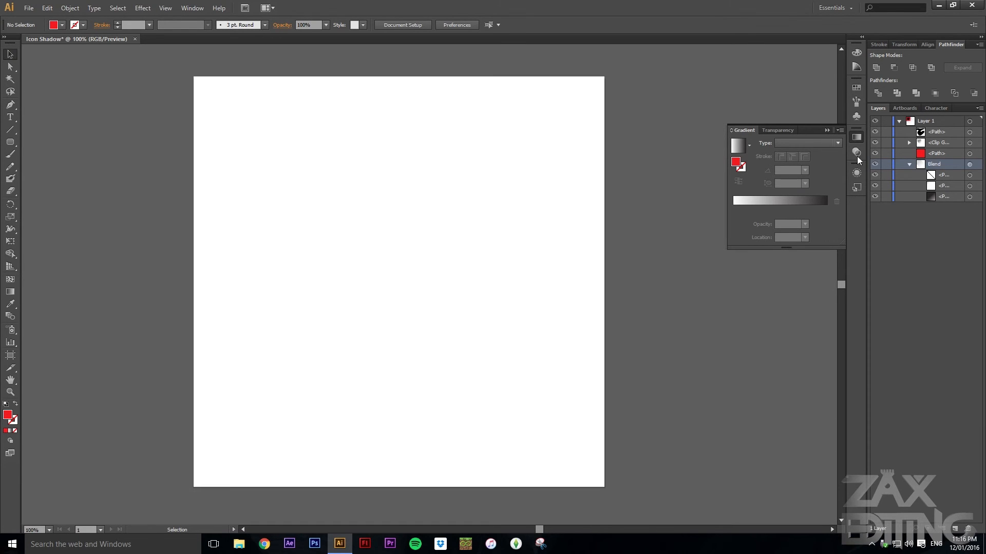
left_click(826, 132)
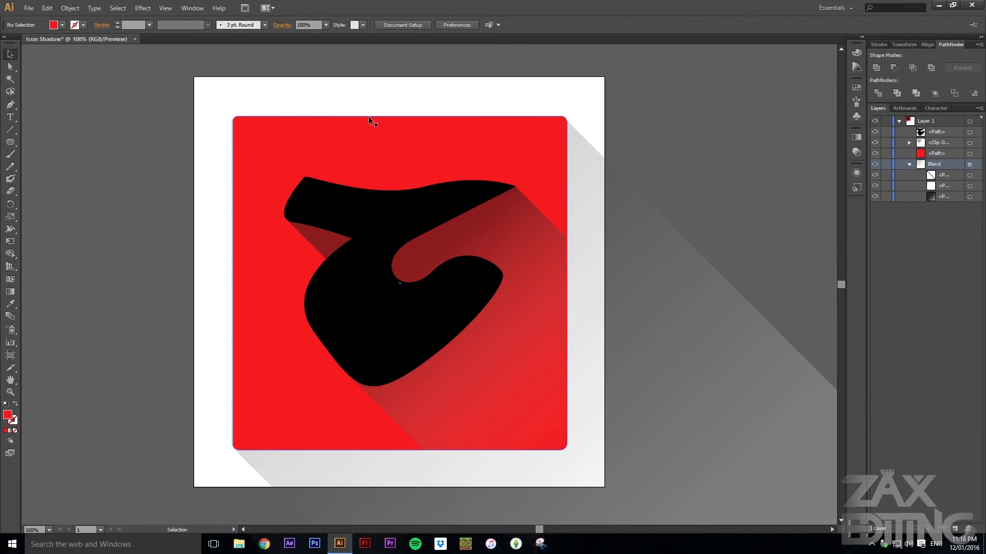